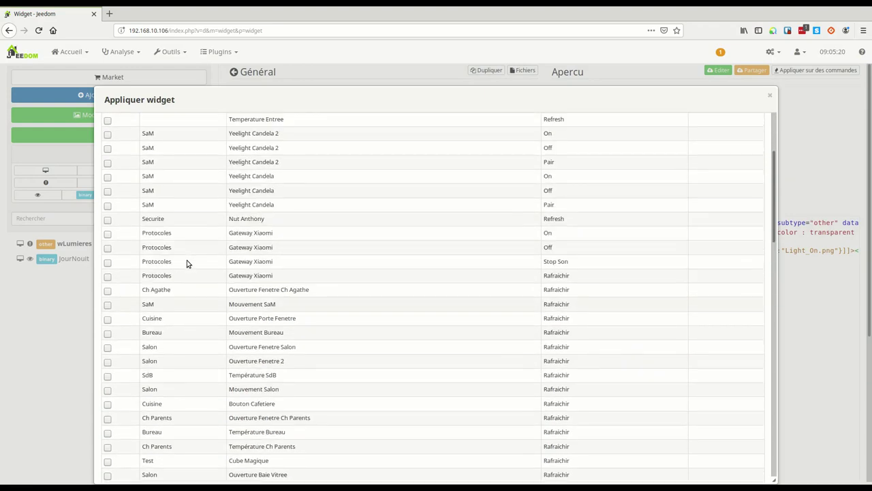
Filter the equipment by lumiere and apply the wLumieres widget to the Allumer and Eteindre commands of Lumiere PdT.
left_click(285, 167)
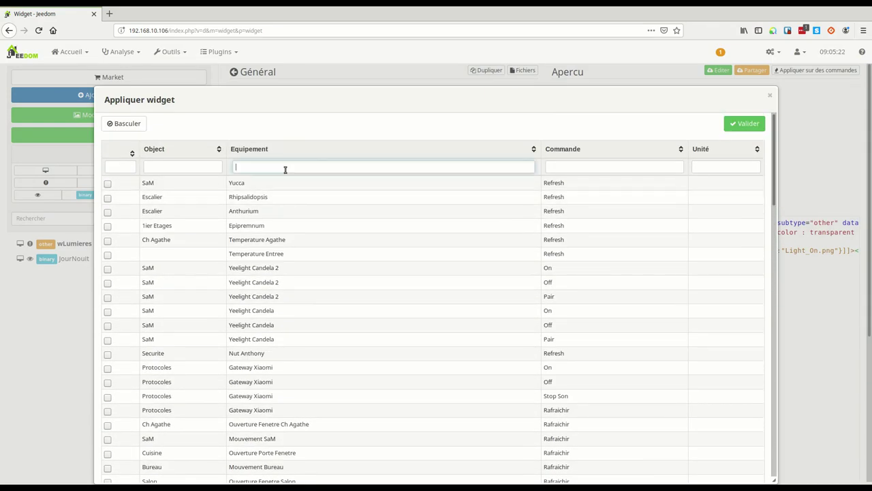
left_click(770, 96)
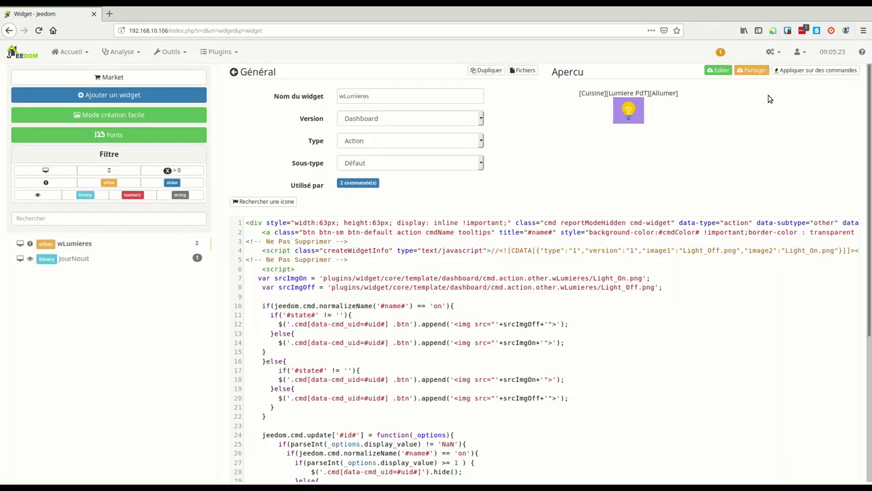
left_click(807, 73)
left_click(509, 166)
type("lumiere")
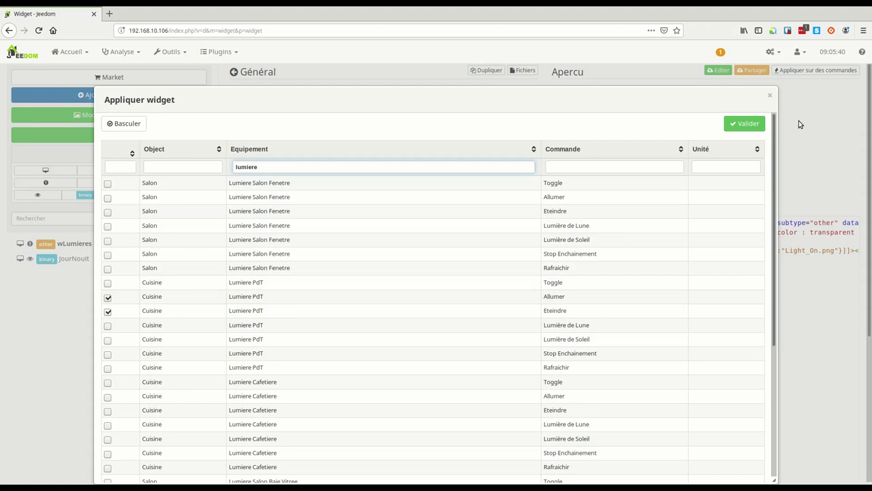
left_click(741, 124)
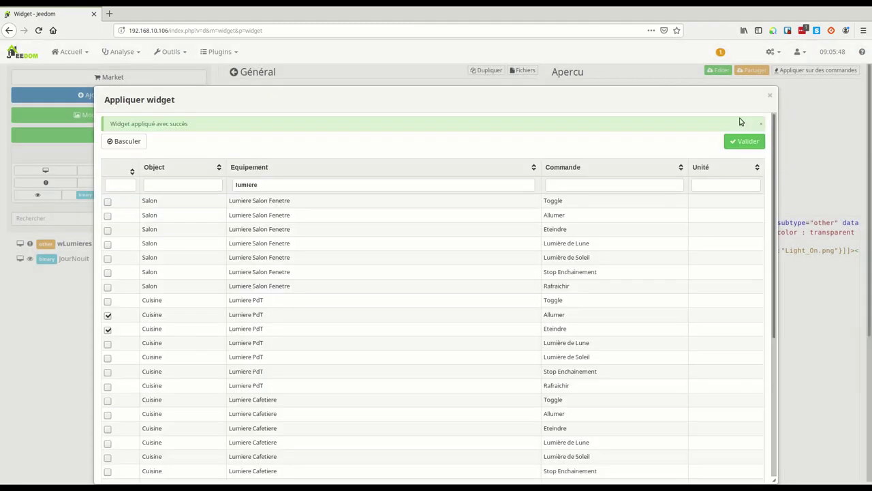
left_click(770, 95)
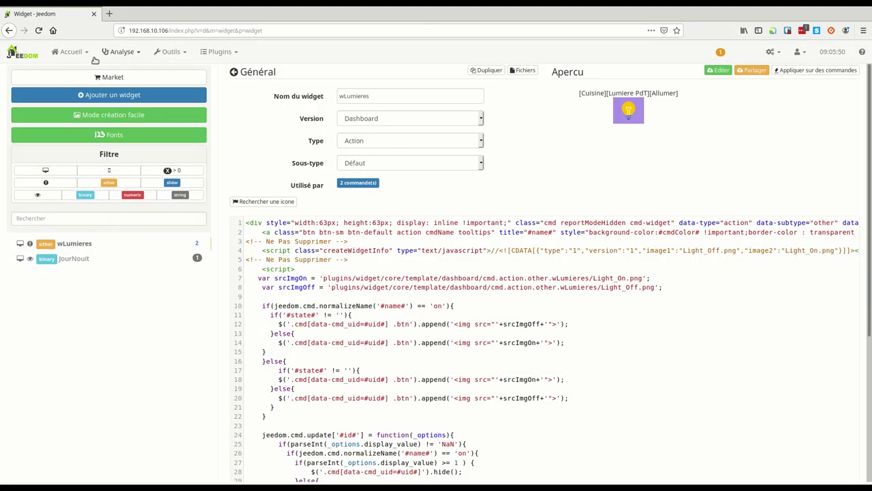
Open the Cuisine dashboard and try the lower bulb control on the Lumiere PdT tile.
left_click(71, 52)
mouse_move(106, 71)
left_click(145, 142)
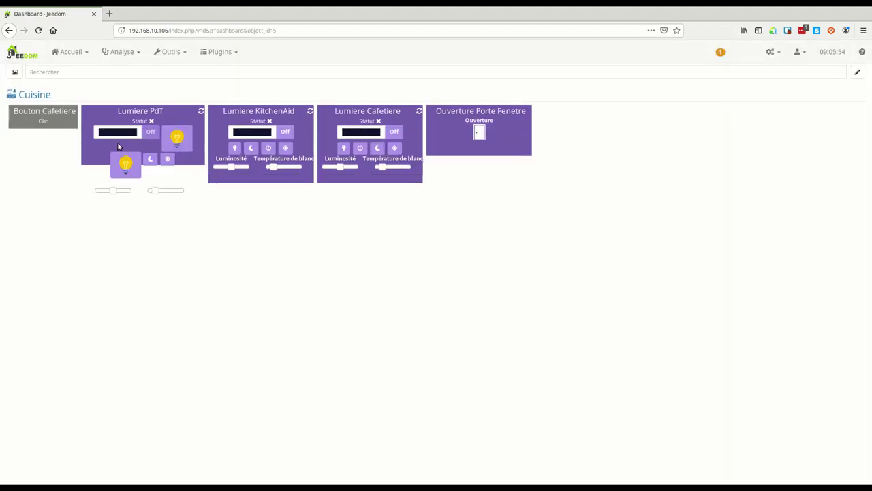
left_click(127, 170)
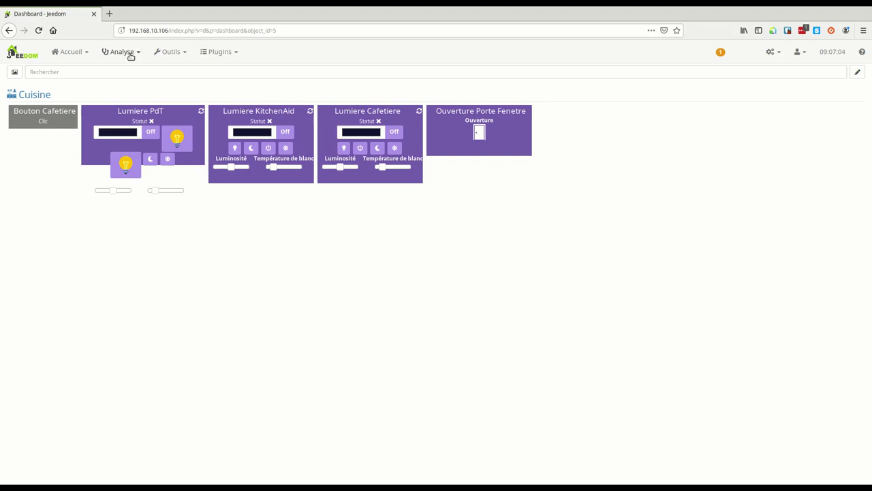
Create a new virtual equipment named vLumieres in the Virtuel plugin.
left_click(229, 55)
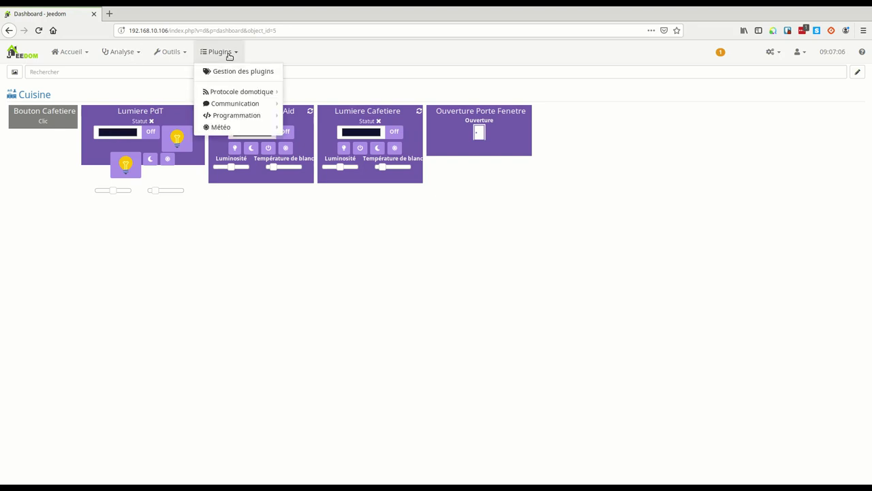
mouse_move(253, 118)
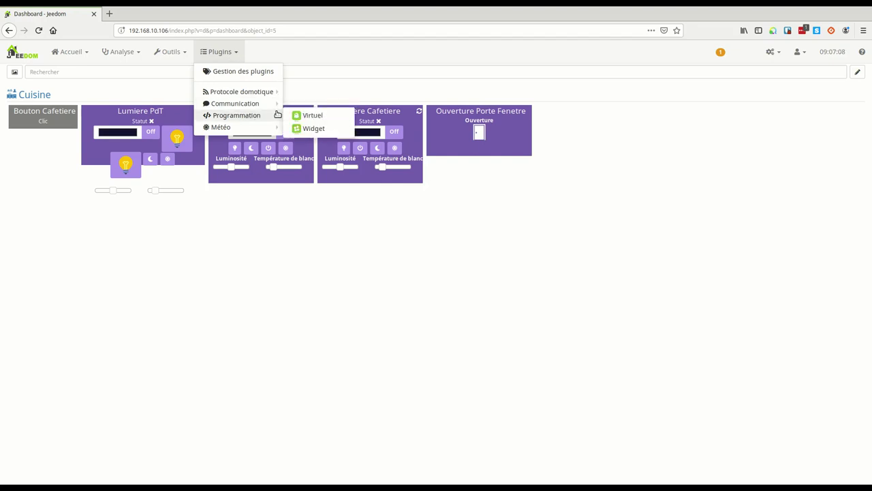
left_click(300, 119)
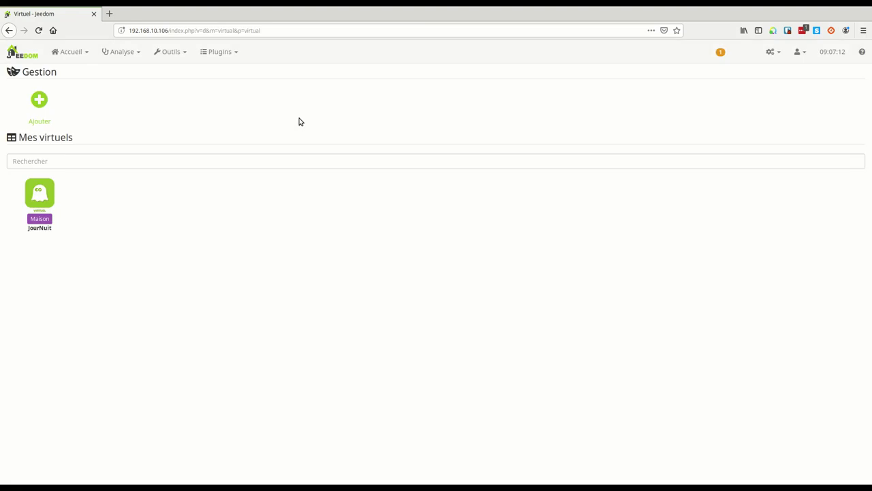
left_click(40, 100)
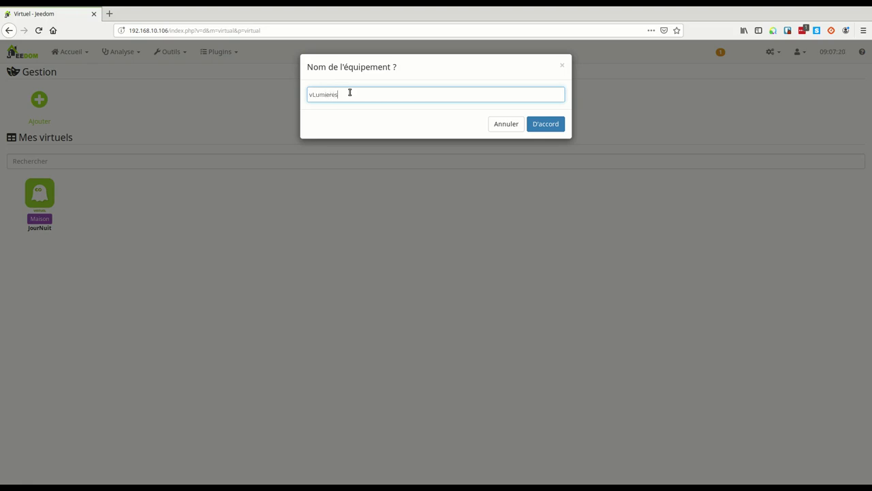
left_click(540, 124)
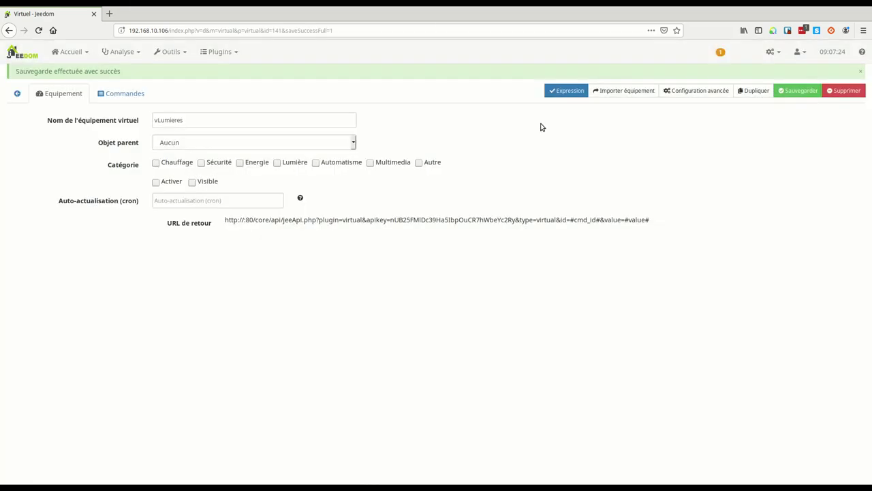
Assign vLumieres to Cuisine, enable every category except Chauffage, make it active and visible, and save it.
left_click(252, 143)
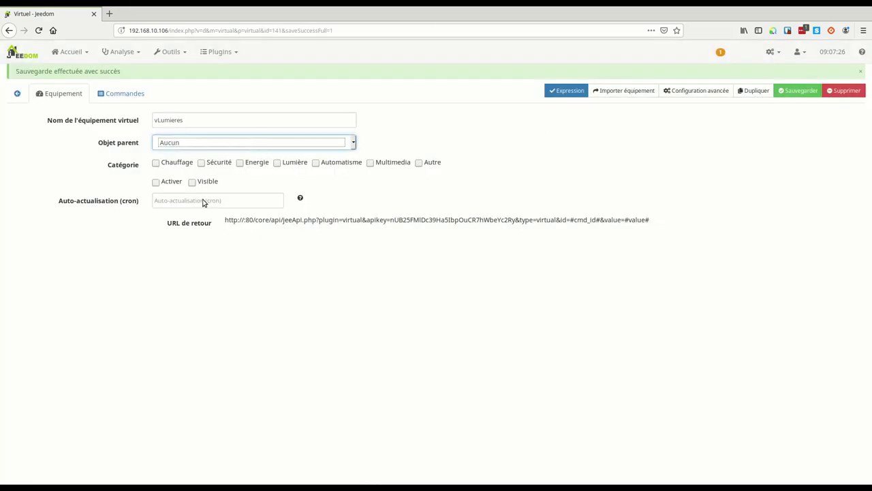
key("Down")
left_click(215, 165)
left_click(253, 166)
left_click(300, 166)
left_click(320, 165)
left_click(372, 165)
left_click(426, 166)
left_click(169, 182)
left_click(202, 183)
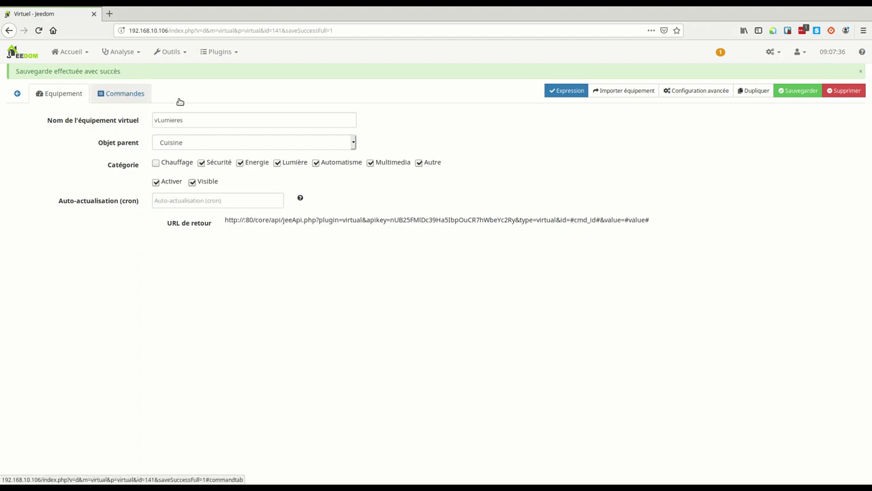
left_click(809, 91)
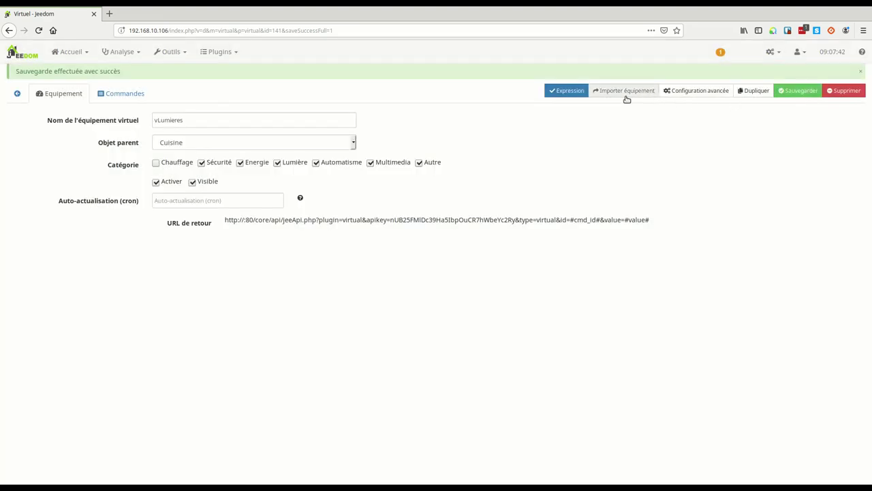
Import the Lumiere KitchenAid equipment from Cuisine into vLumieres and save it.
left_click(626, 96)
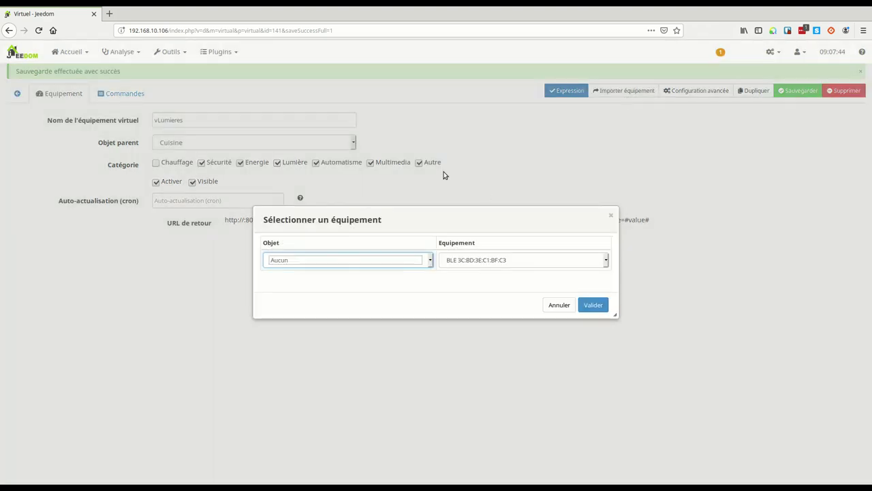
key("Down")
key("Tab")
key("Down")
left_click(593, 304)
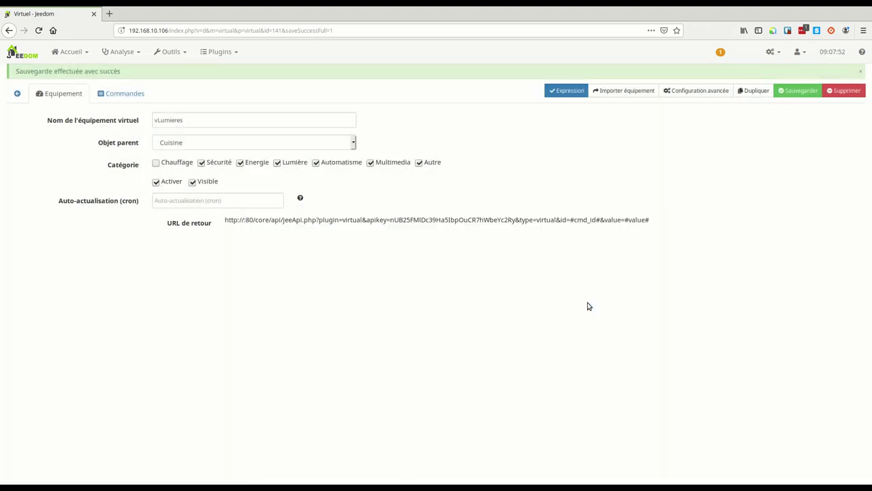
left_click(791, 92)
In the vLumieres commands, delete Rafraichir_1, Couleur RGB, Saturation HSV, Définir saturation HSV and Couleur HSV.
left_click(139, 93)
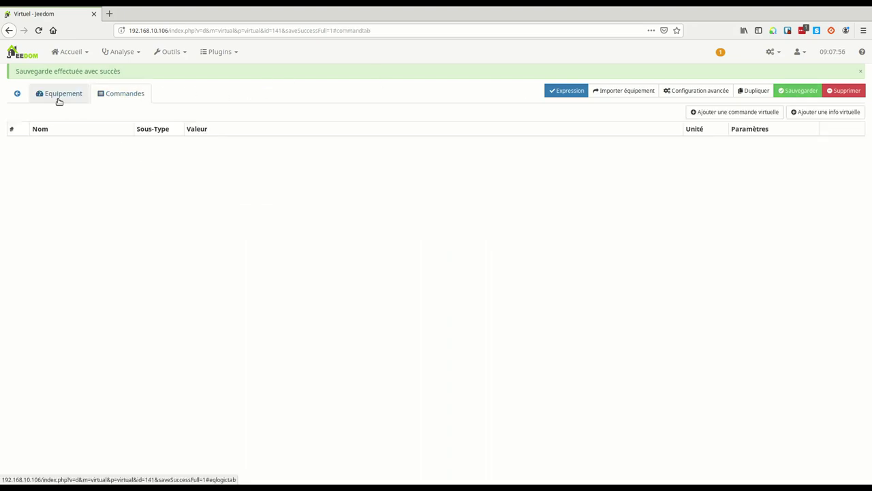
left_click(58, 98)
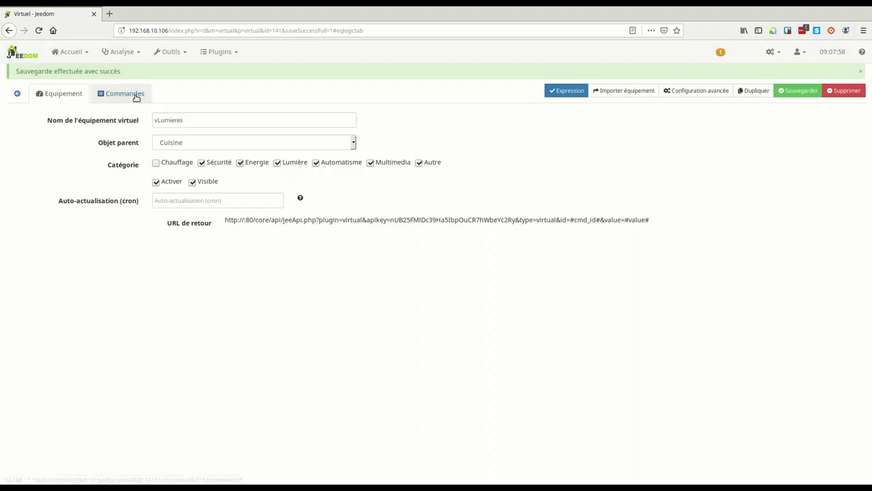
left_click(136, 97)
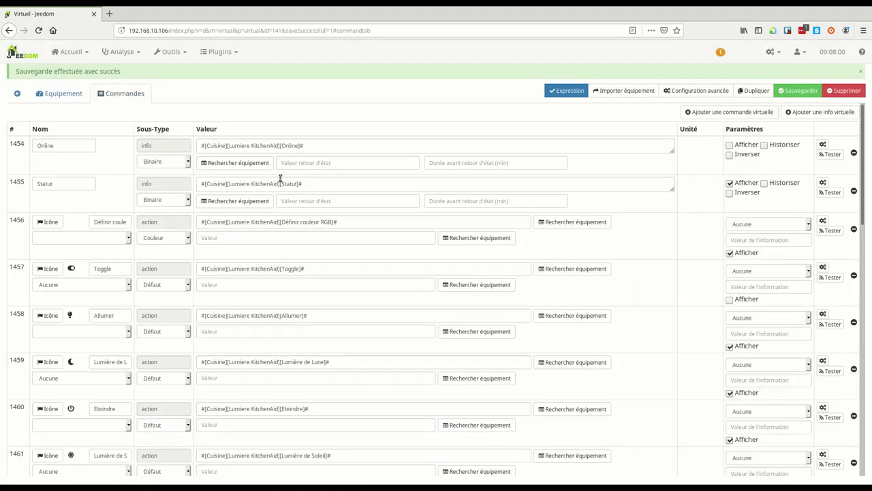
scroll(326, 303, "down", 5)
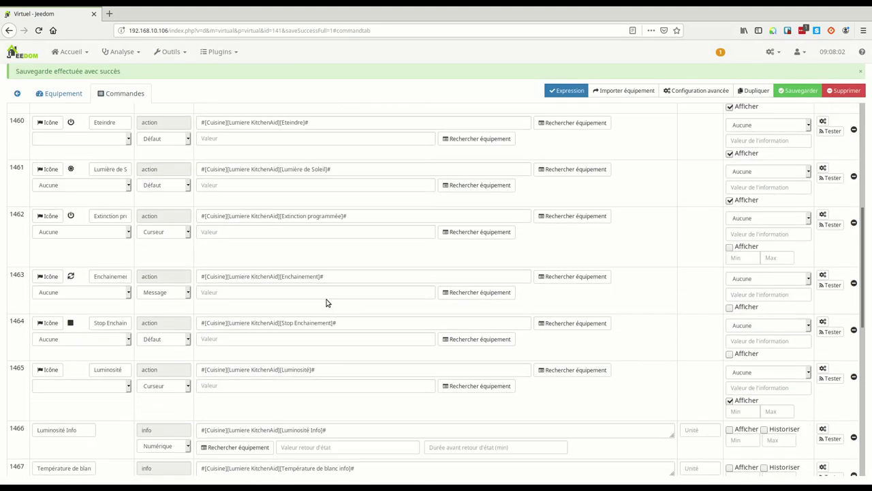
scroll(326, 302, "down", 2)
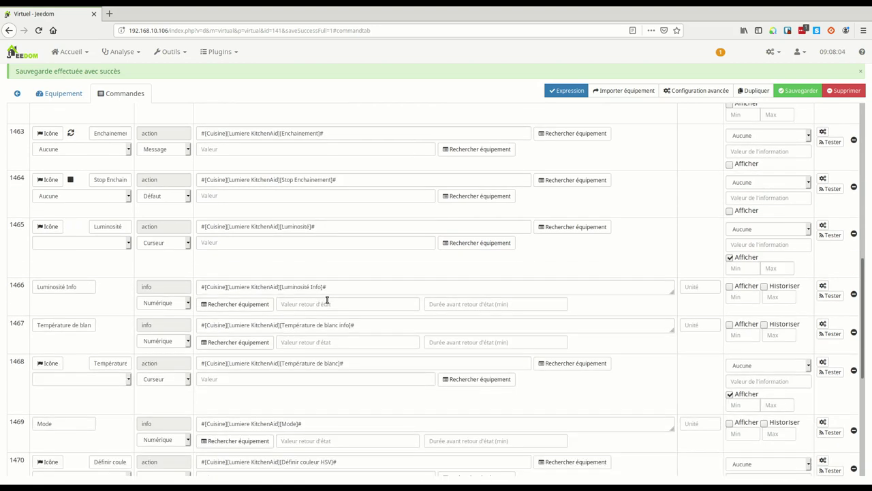
scroll(326, 303, "down", 4)
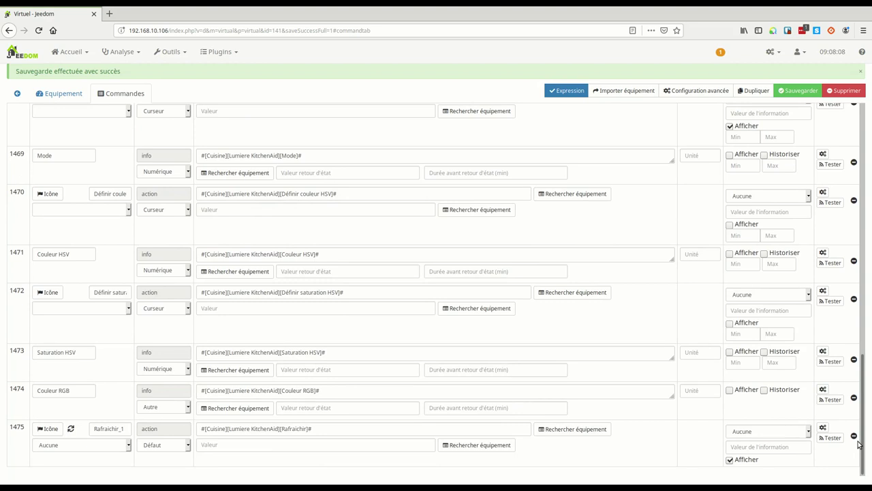
left_click(854, 437)
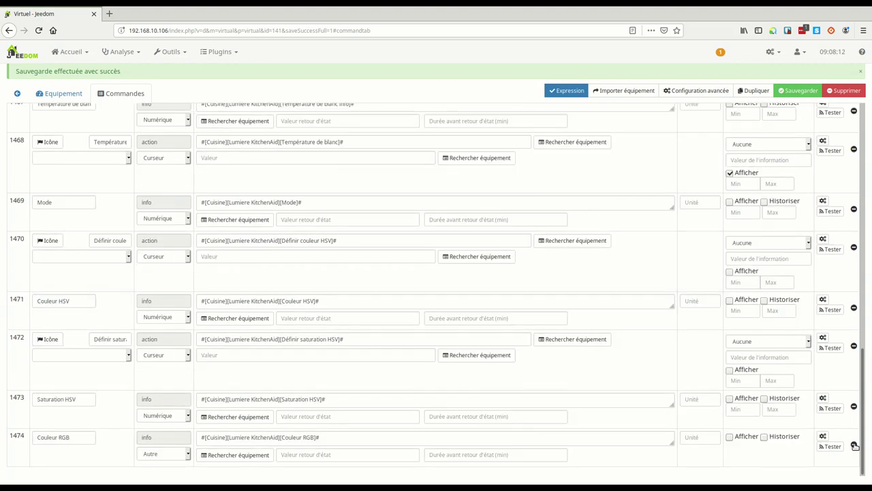
left_click(854, 446)
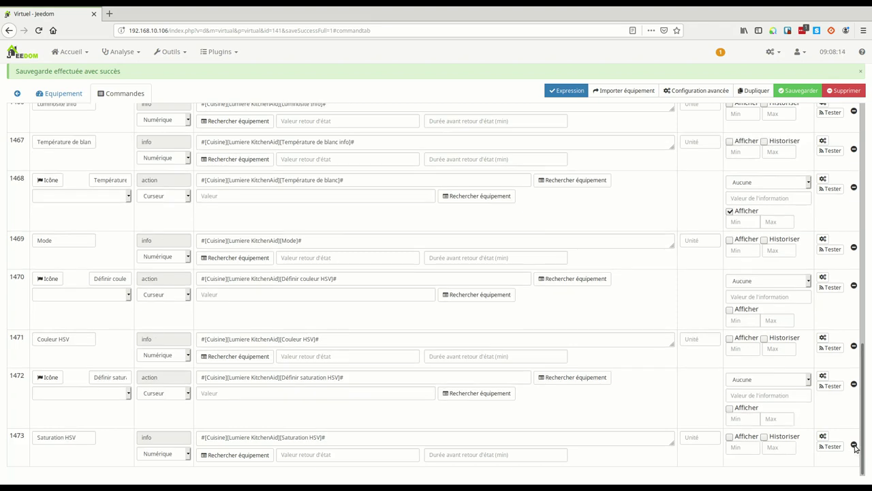
left_click(855, 447)
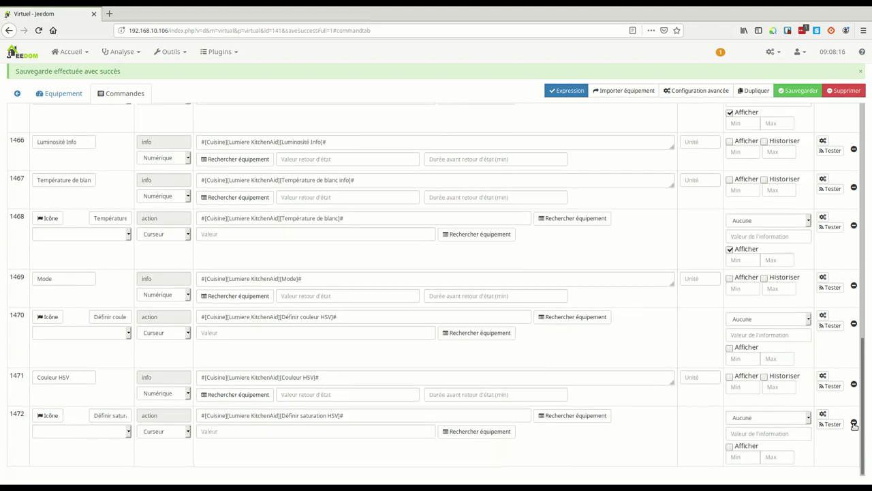
left_click(854, 422)
Delete the Lumière de Lune command and all commands from Lumière de Soleil through Température de blanc info.
scroll(858, 446, "up", 7)
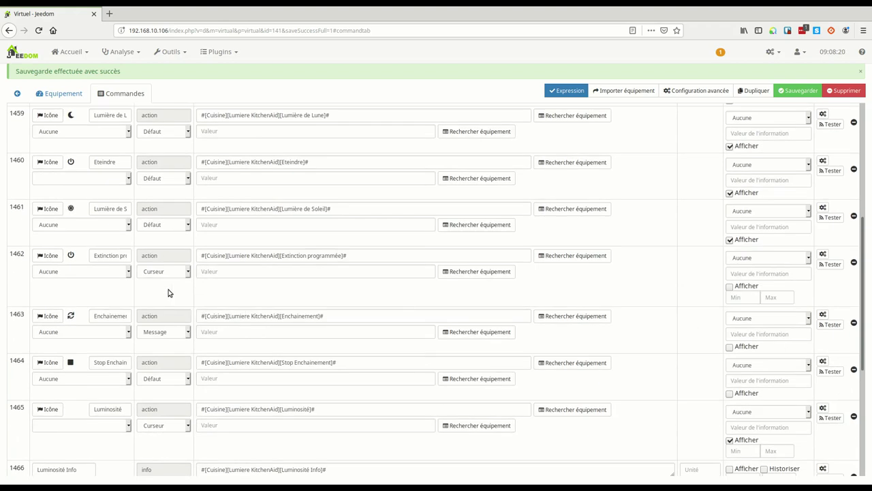
scroll(162, 277, "up", 3)
scroll(159, 277, "up", 1)
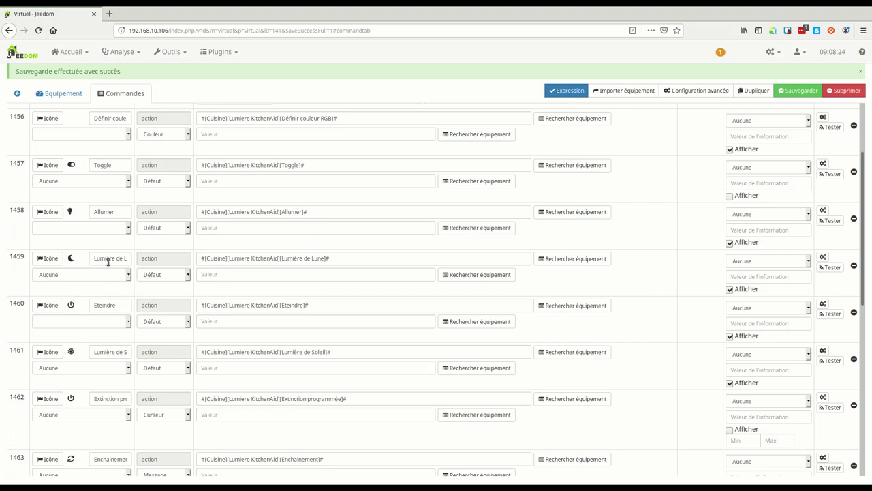
left_click(855, 266)
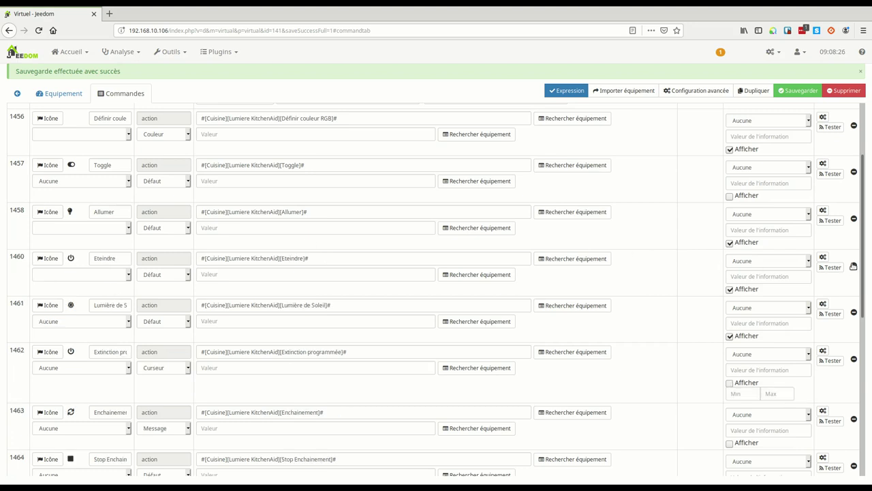
left_click(855, 313)
left_click(855, 313)
left_click(855, 313)
left_click(854, 313)
left_click(854, 312)
double_click(855, 315)
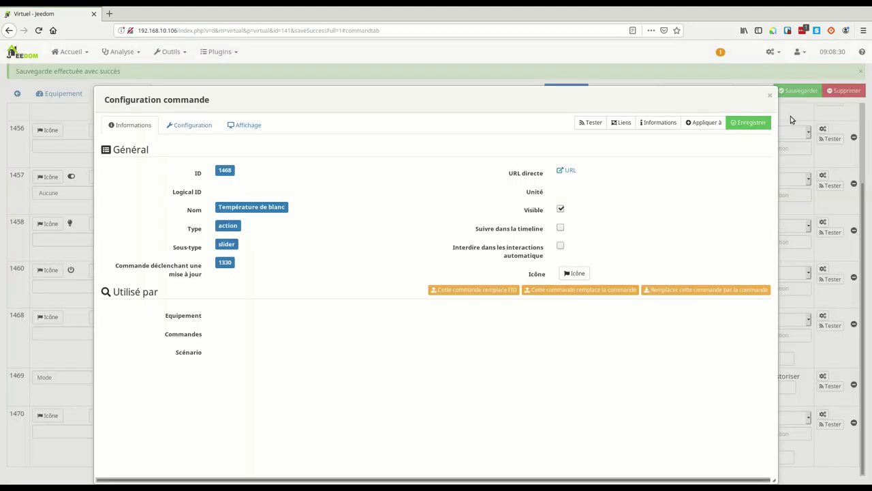
left_click(857, 324)
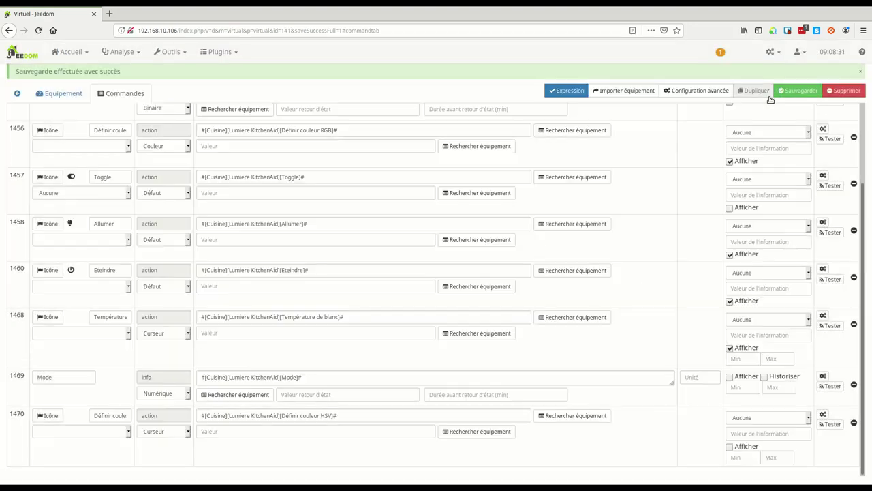
Delete the Température de blanc, Mode, Définir couleur HSV, Toggle and Définir couleur RGB commands.
left_click(854, 324)
left_click(854, 385)
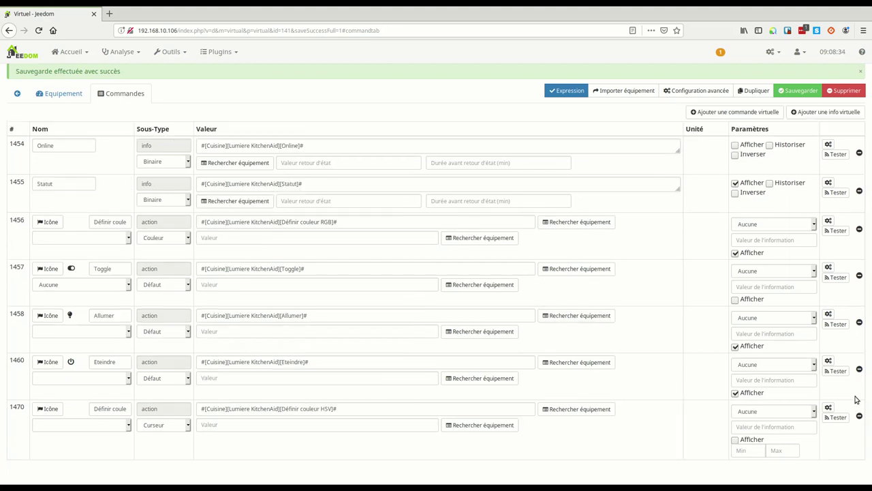
left_click(860, 417)
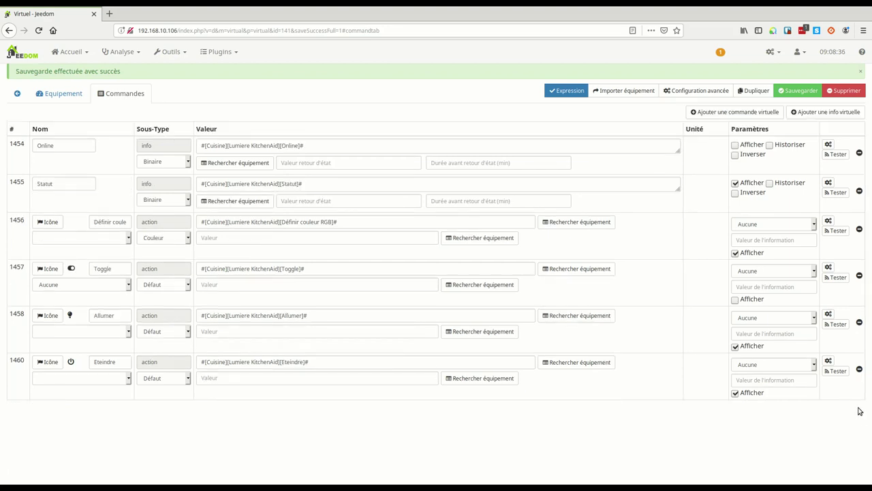
left_click(859, 276)
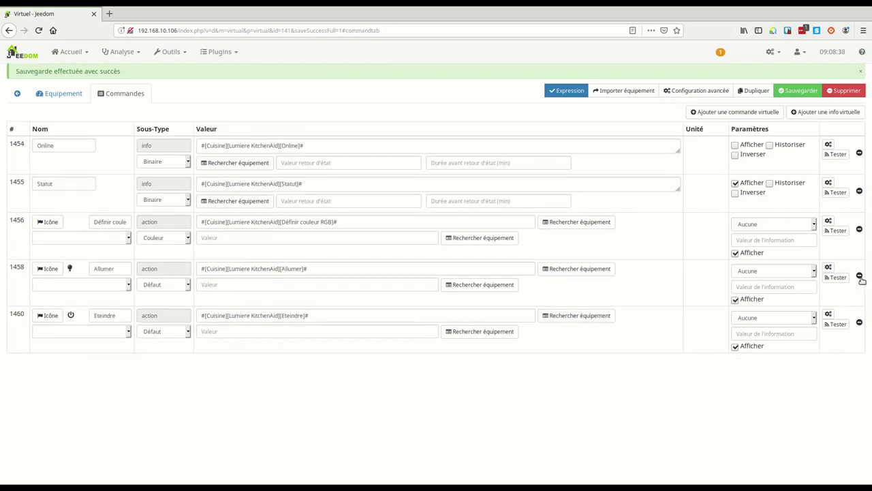
left_click(859, 230)
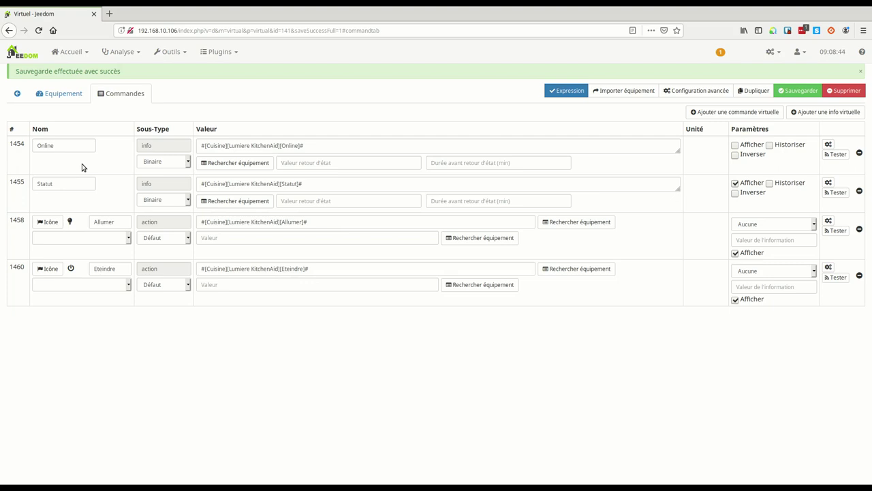
Delete the Online command and link both the Allumer and Eteindre commands to the Statut info.
left_click(860, 152)
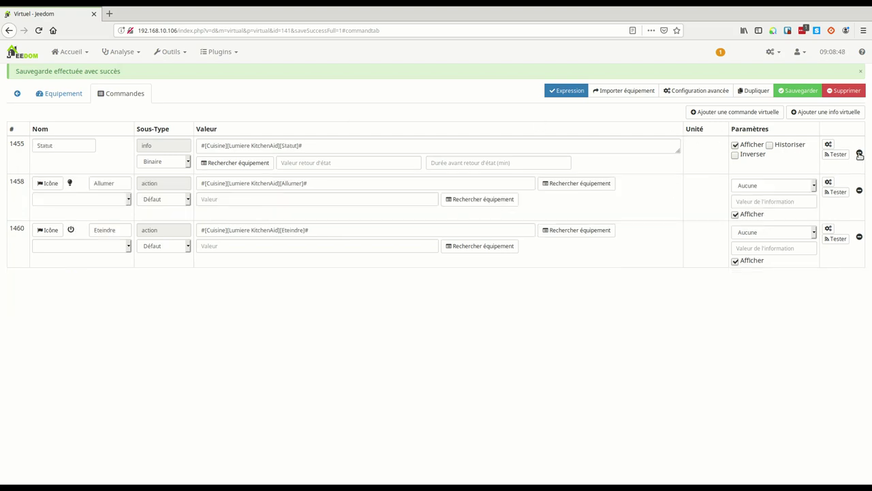
left_click(736, 146)
left_click(76, 202)
left_click(67, 240)
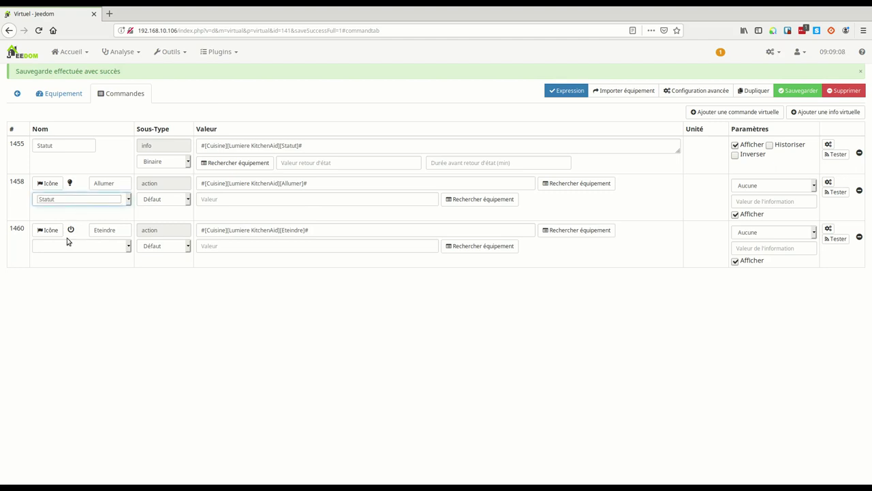
left_click(64, 249)
key("Down")
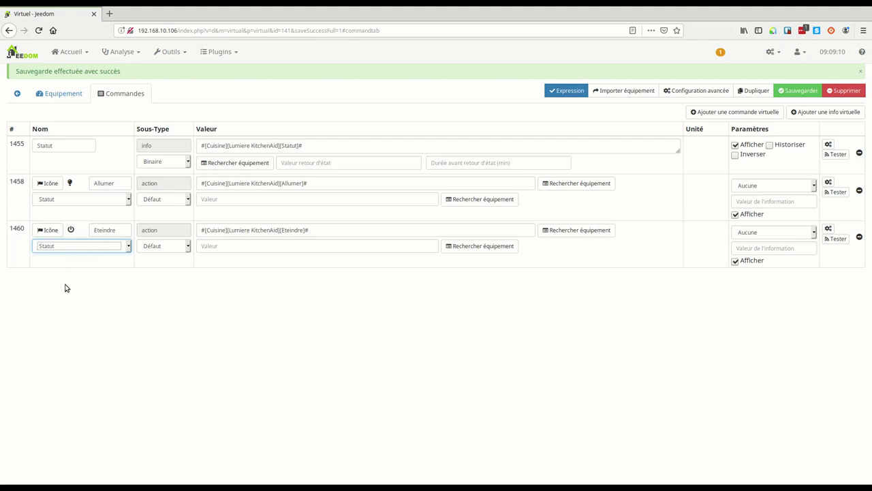
Make the Allumer command update the Statut info with the value 1.
left_click(773, 189)
key("Down")
left_click(753, 201)
type("1")
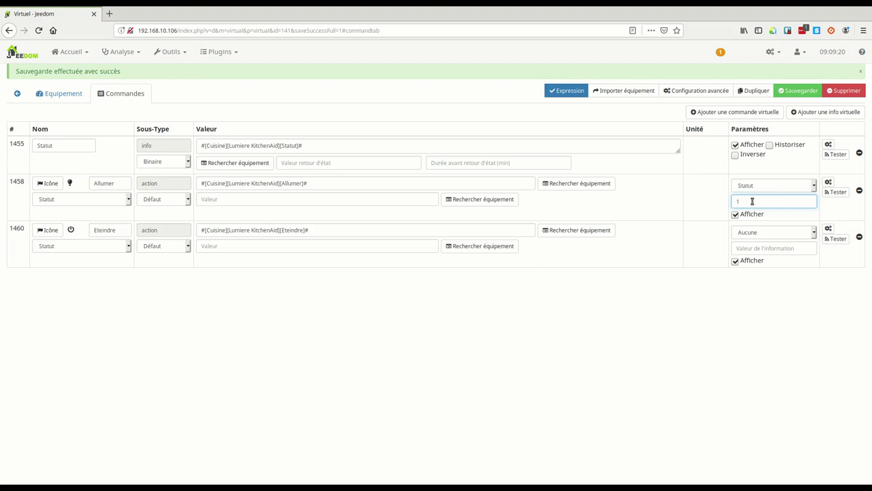
left_click(59, 204)
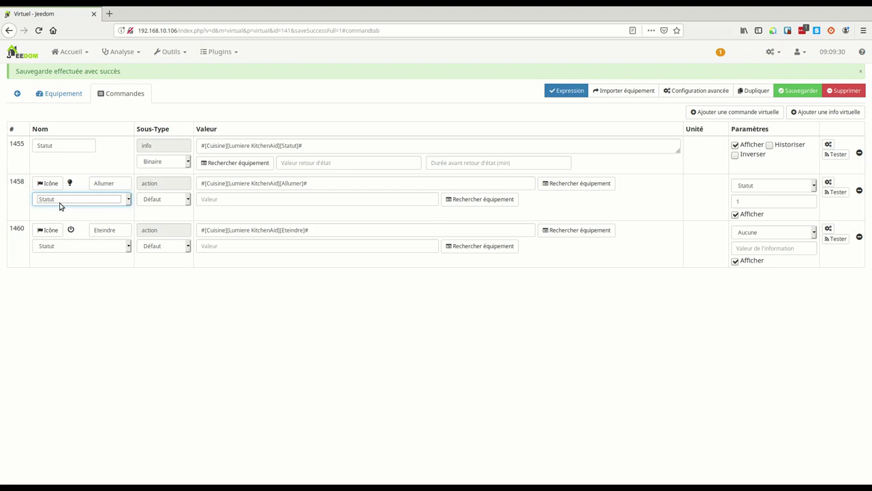
Make the Eteindre command update the Statut info with the value 0, and save the equipment.
left_click(750, 233)
left_click(750, 259)
left_click(749, 250)
type("0")
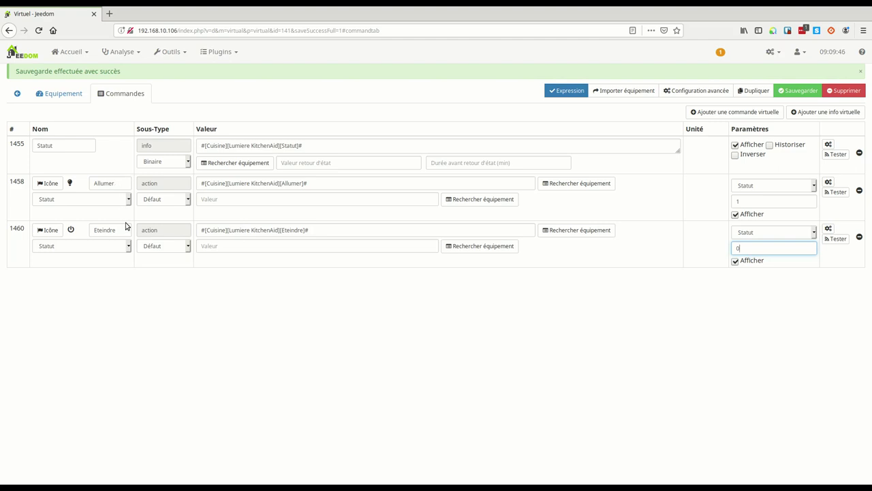
left_click(790, 92)
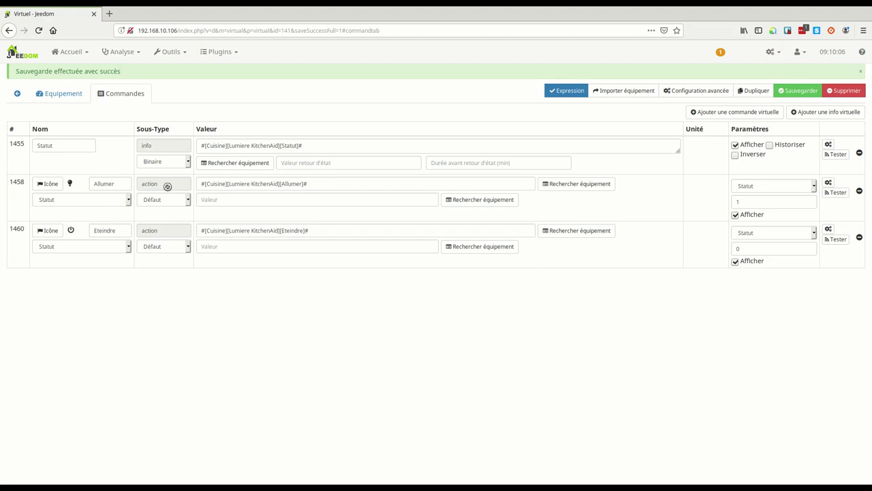
Assign the wLumieres widget to the Allumer command's Dashboard display and save the command configuration.
left_click(829, 184)
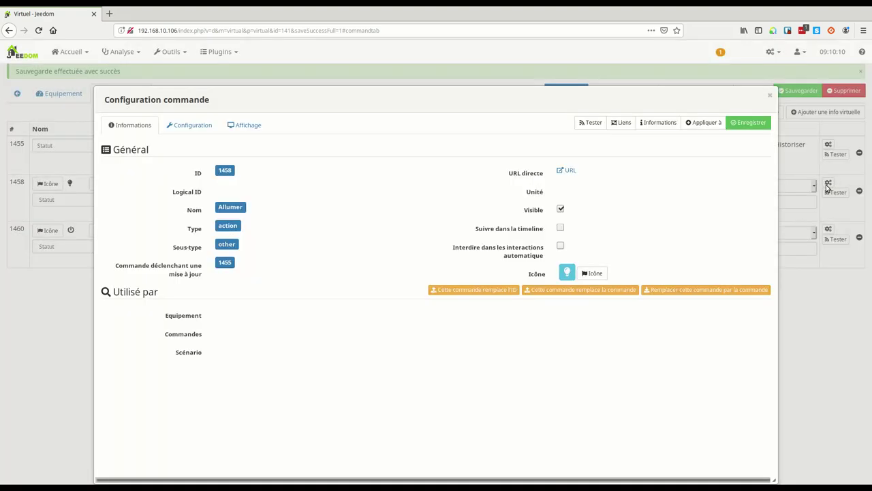
left_click(249, 125)
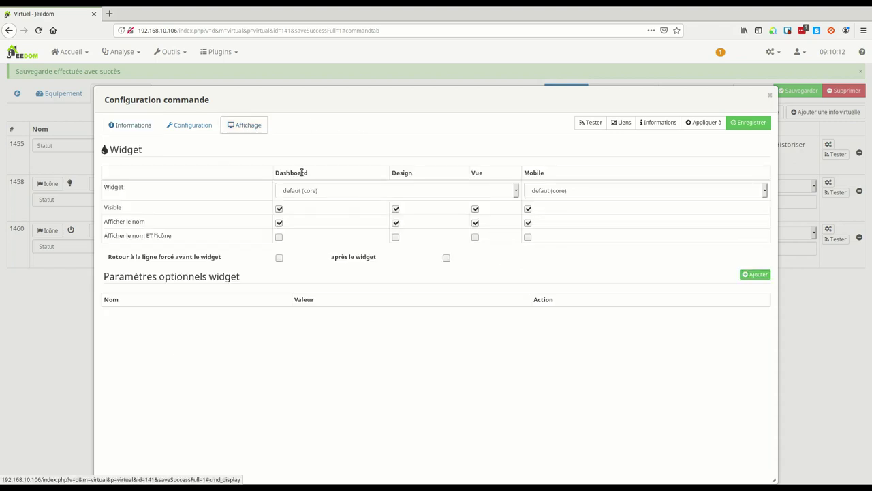
key("w")
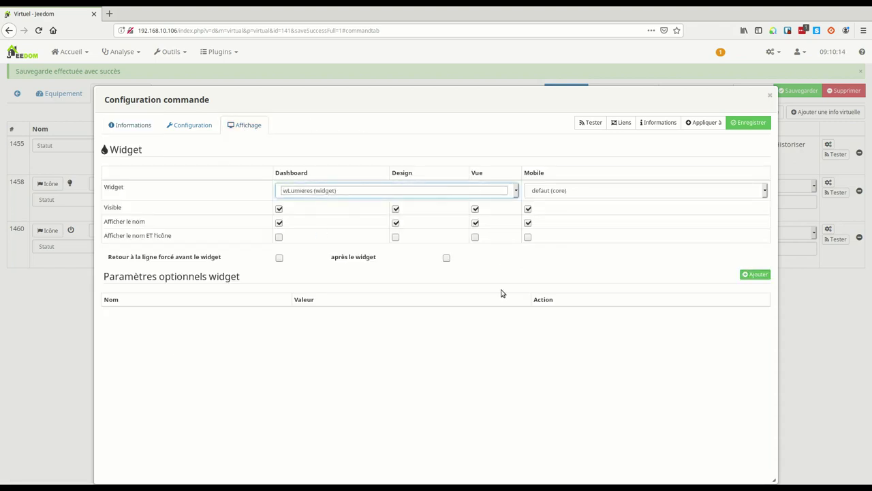
left_click(745, 122)
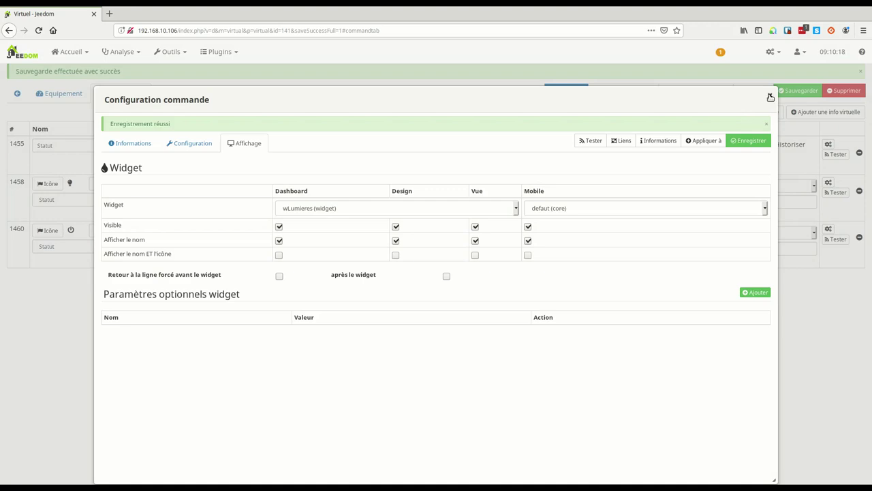
left_click(771, 98)
Assign the wLumieres widget to the Eteindre command's Dashboard display and save the command configuration.
left_click(828, 229)
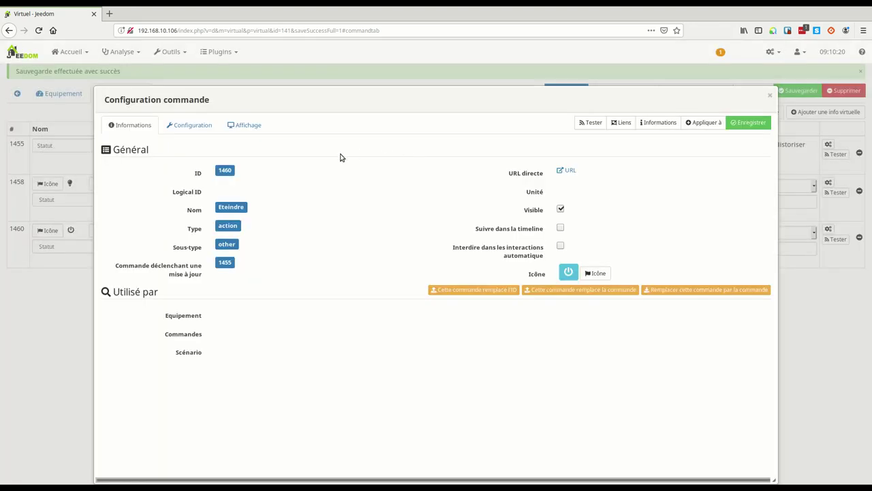
left_click(191, 126)
left_click(244, 124)
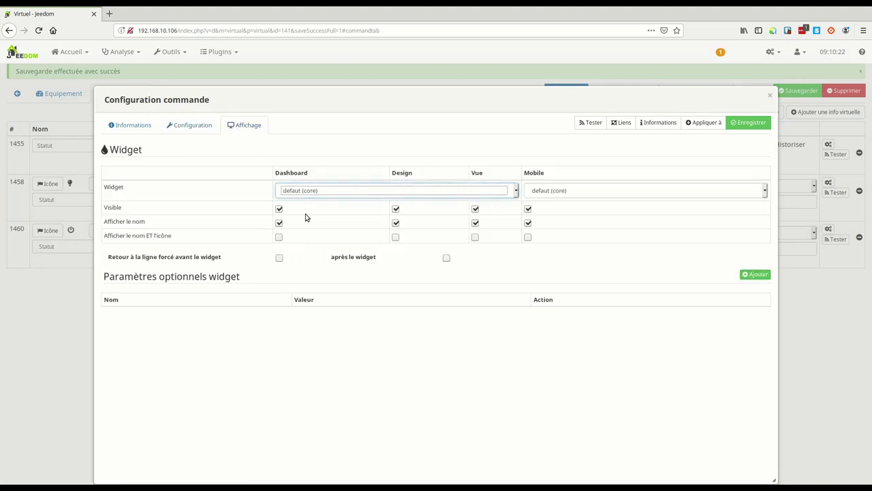
left_click(324, 368)
left_click(741, 124)
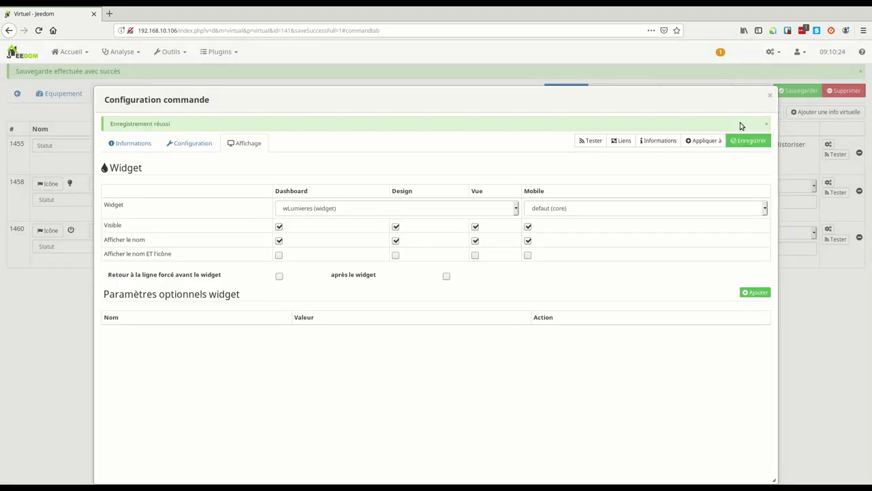
left_click(770, 96)
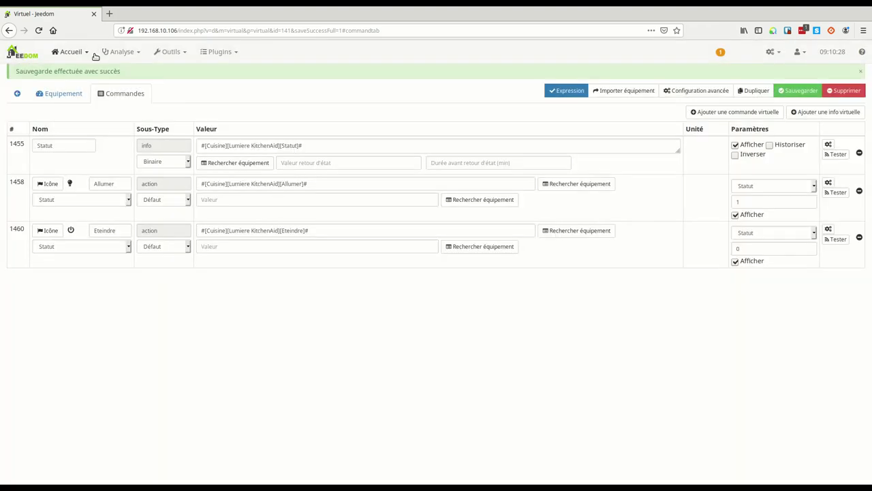
Open the Cuisine dashboard and compare the vLumieres tile with the Lumiere PdT tile.
left_click(75, 53)
mouse_move(90, 73)
left_click(141, 146)
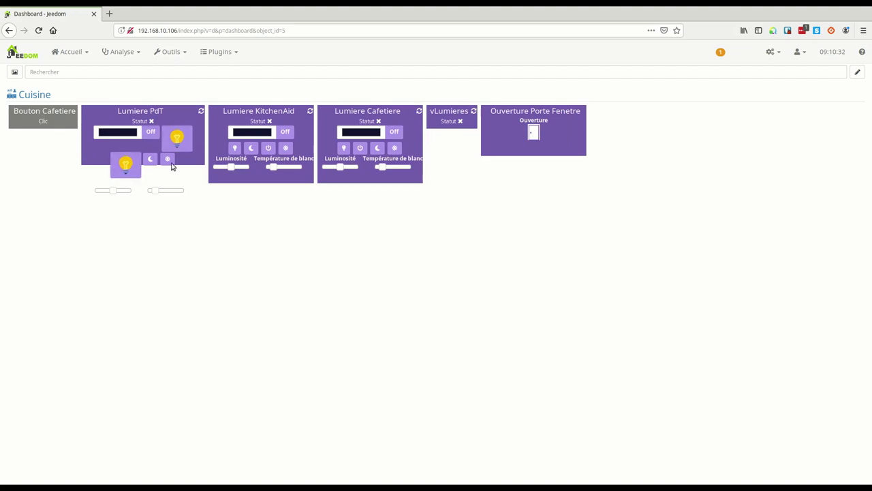
left_click(122, 169)
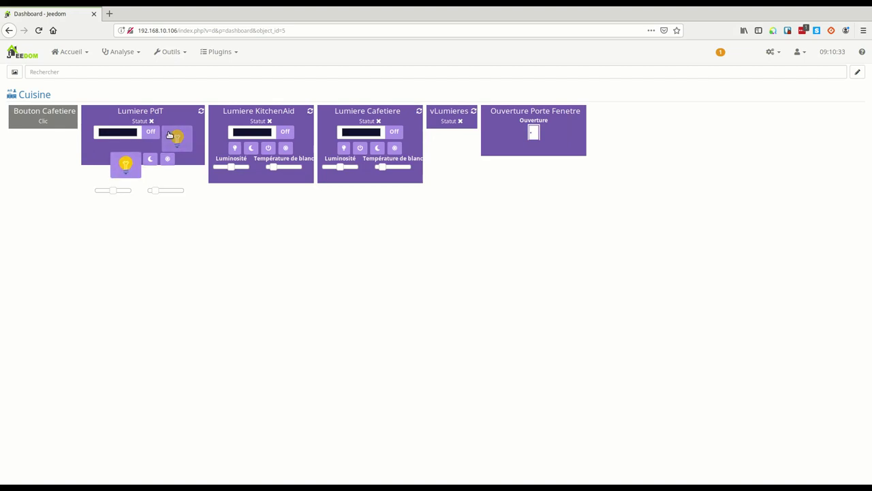
In the vLumieres commands, rename Allumer to On and Eteindre to Off, and save the equipment.
left_click(449, 113)
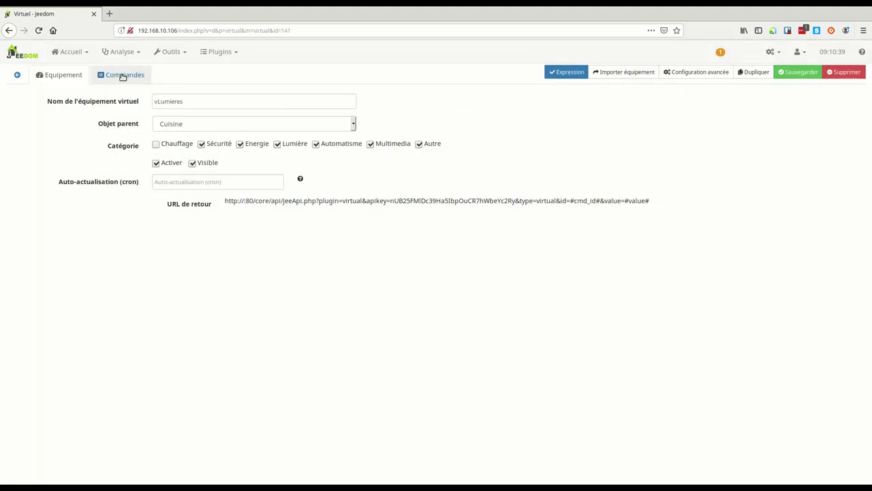
left_click(122, 76)
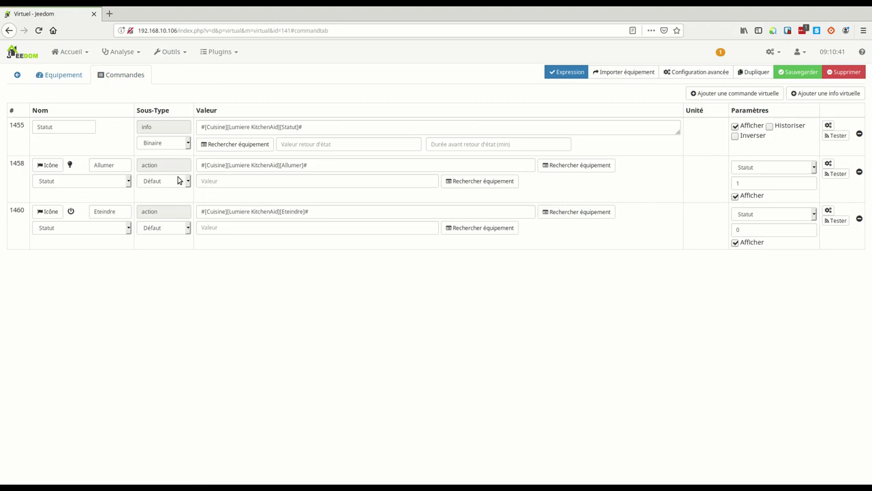
double_click(122, 164)
type("on")
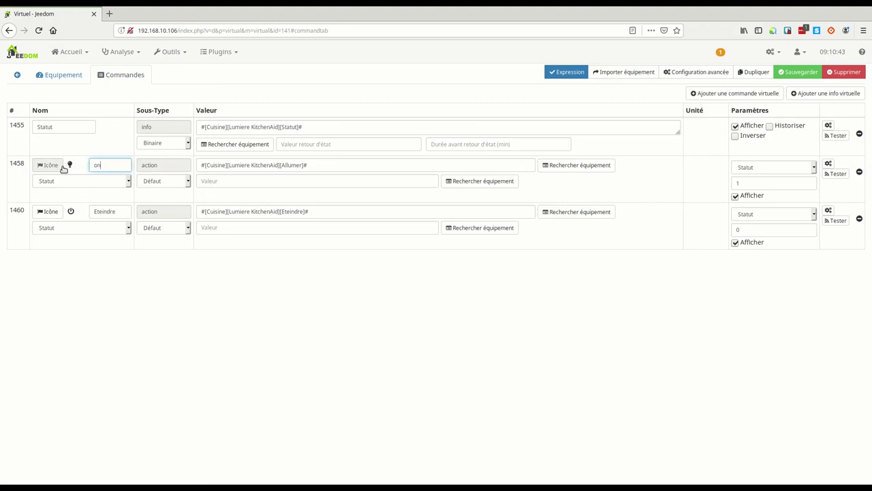
double_click(125, 210)
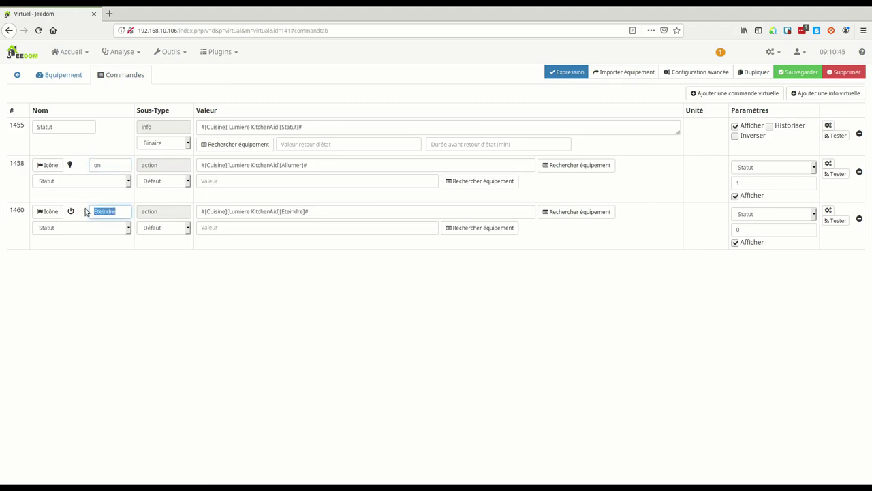
type("Off")
left_click(96, 165)
key("BackSpace")
key("BackSpace")
type("On")
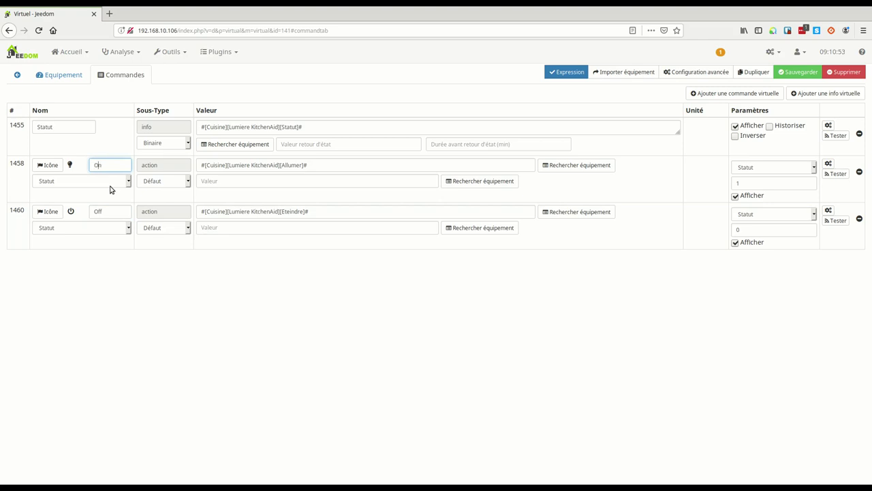
left_click(803, 72)
left_click(787, 71)
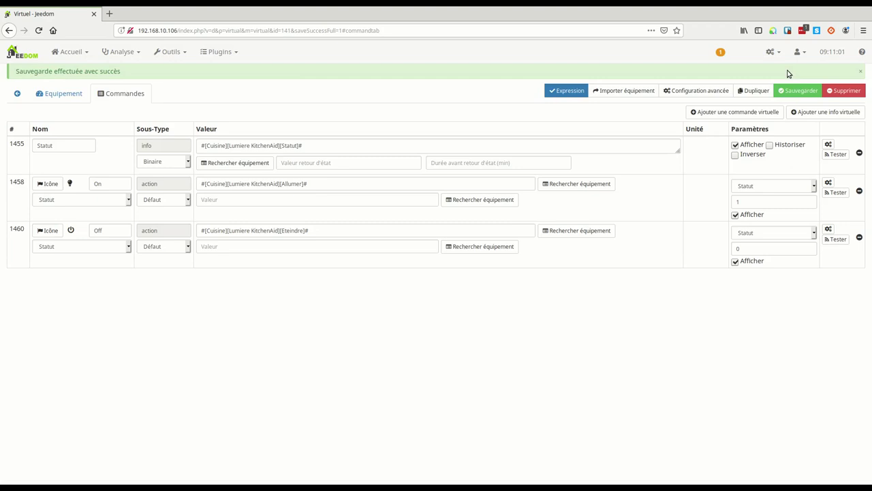
Return to the Cuisine dashboard and test switching the light with the vLumieres bulb.
left_click(80, 53)
mouse_move(93, 72)
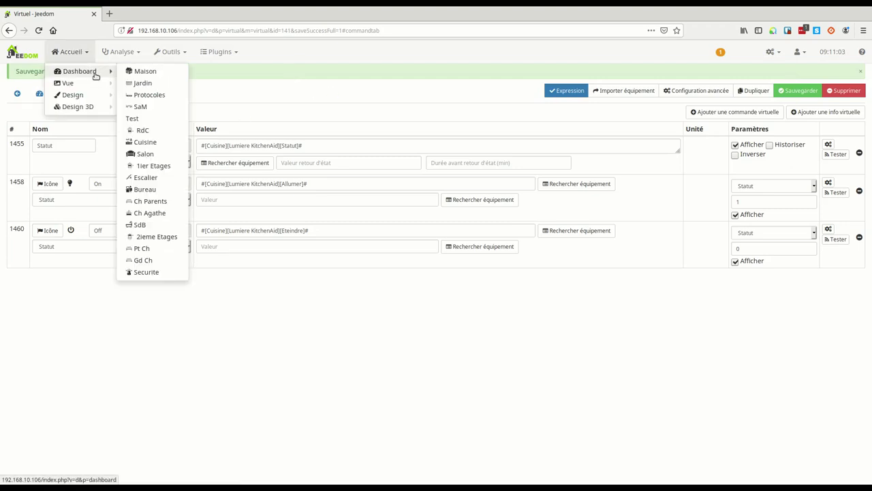
left_click(145, 142)
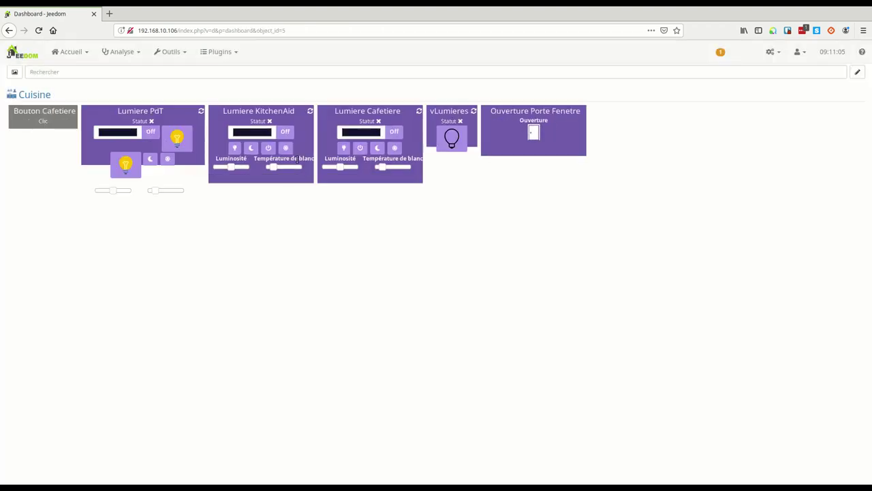
left_click(450, 140)
left_click(453, 138)
Hide the Statut command of vLumieres from display and save the equipment.
left_click(447, 111)
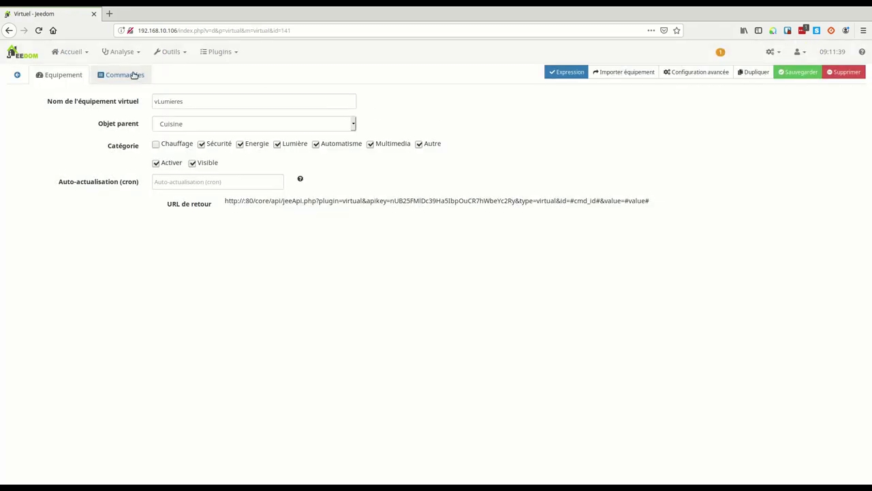
left_click(120, 75)
left_click(735, 127)
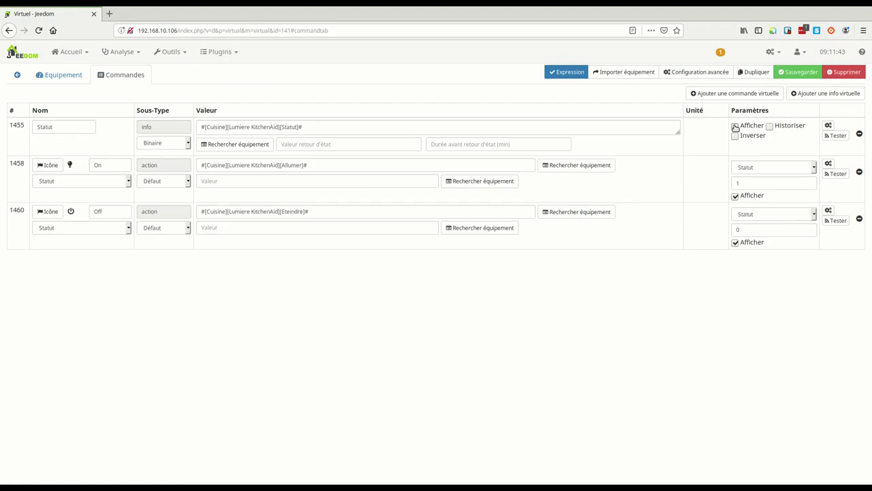
left_click(799, 72)
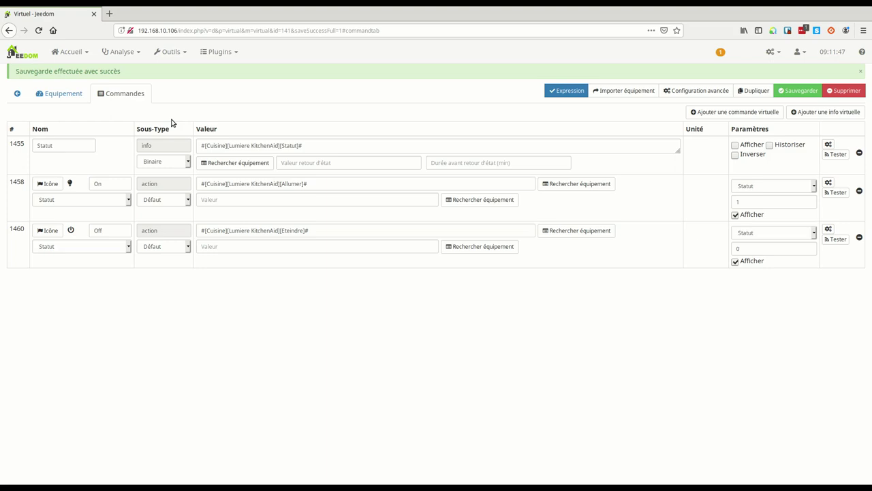
In the vLumieres advanced display settings, make the Dashboard background transparent and save the configuration and the equipment.
left_click(52, 94)
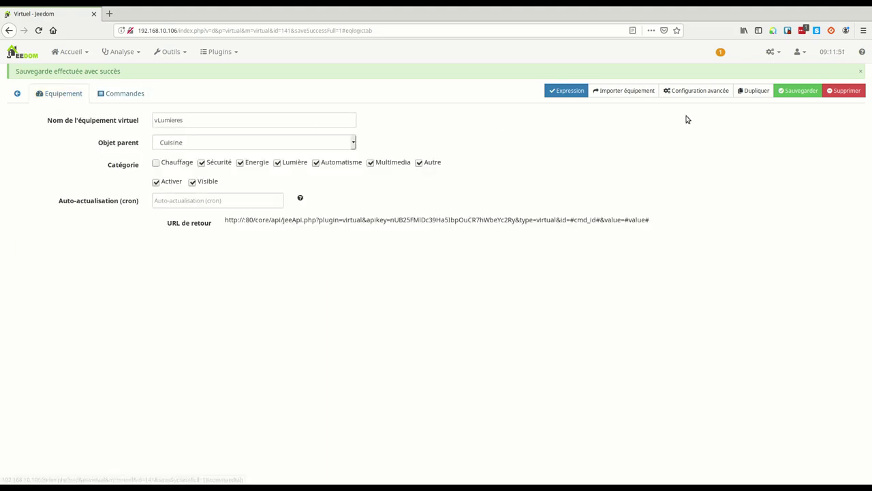
left_click(699, 92)
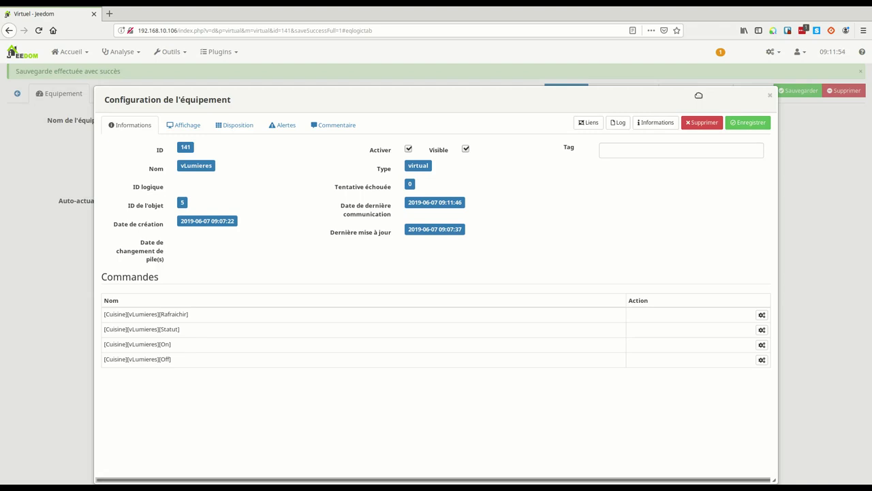
left_click(194, 125)
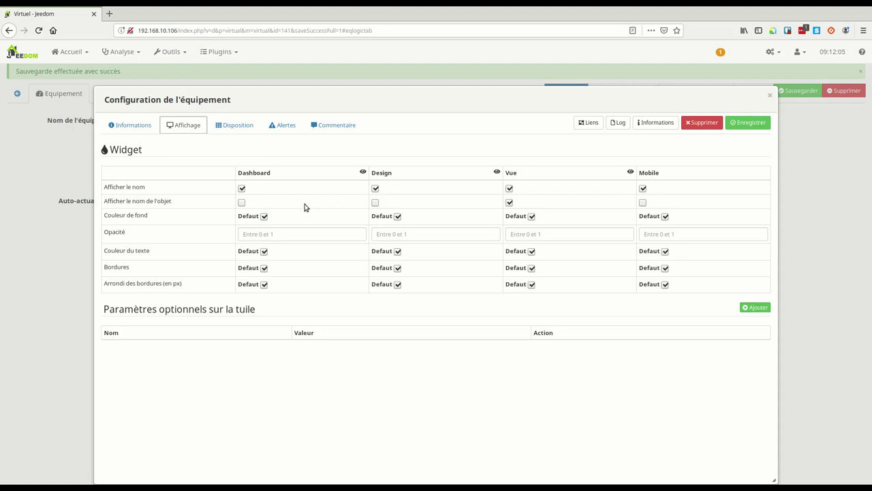
left_click(242, 189)
left_click(263, 217)
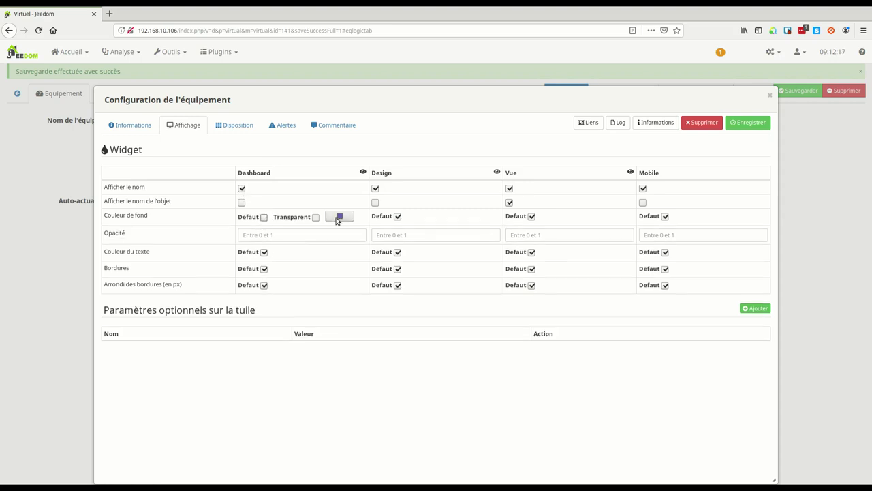
left_click(317, 217)
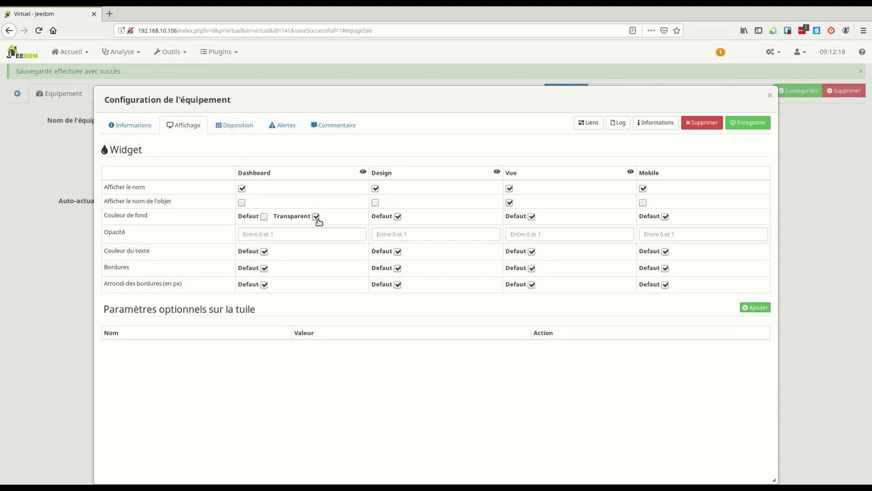
left_click(263, 252)
left_click(745, 123)
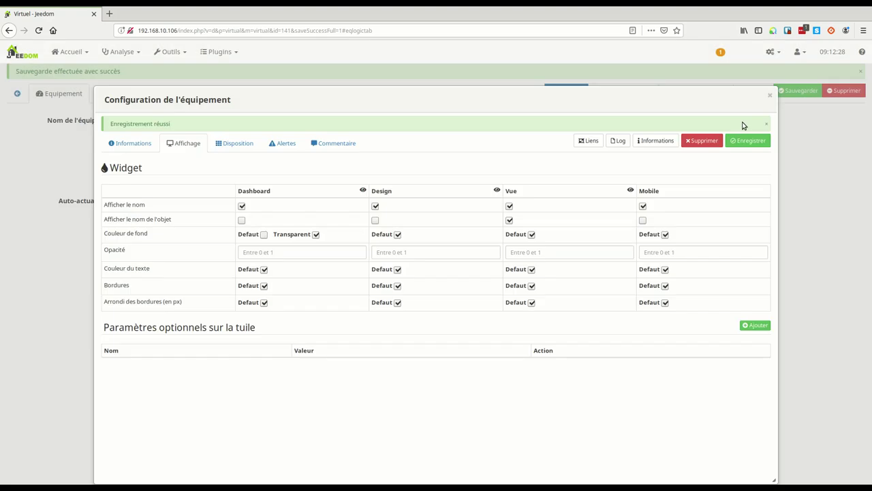
left_click(770, 95)
left_click(795, 90)
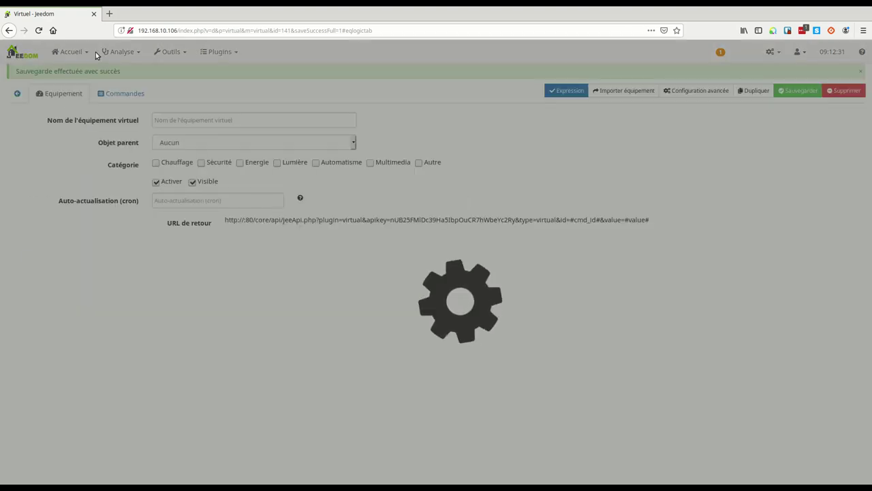
Open the Cuisine dashboard and check the transparent vLumieres tile by switching the light with its bulb.
left_click(72, 52)
mouse_move(95, 72)
left_click(145, 143)
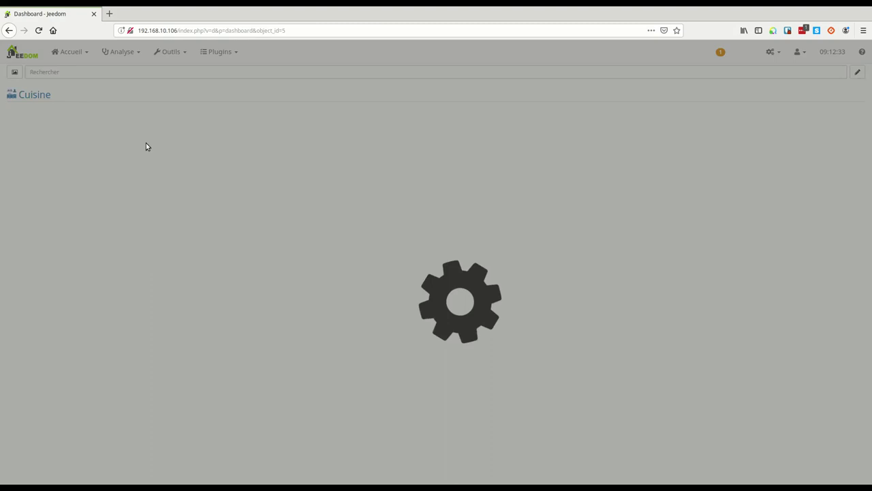
left_click(456, 128)
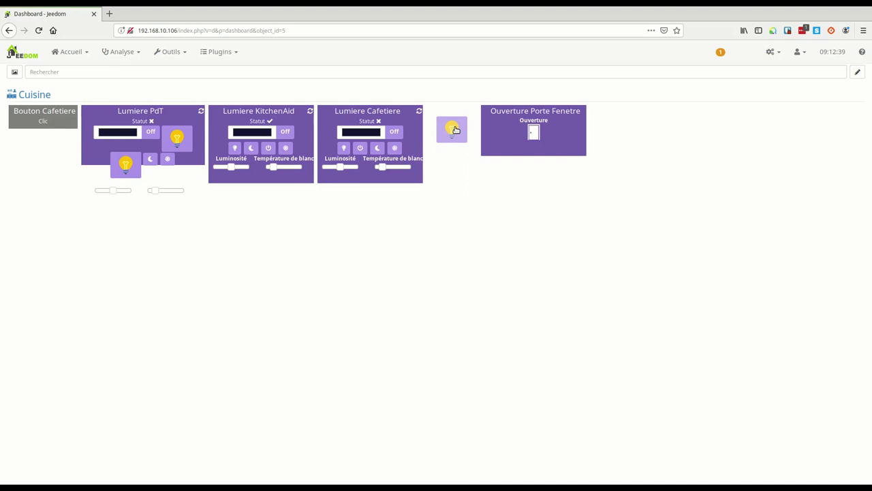
left_click(455, 129)
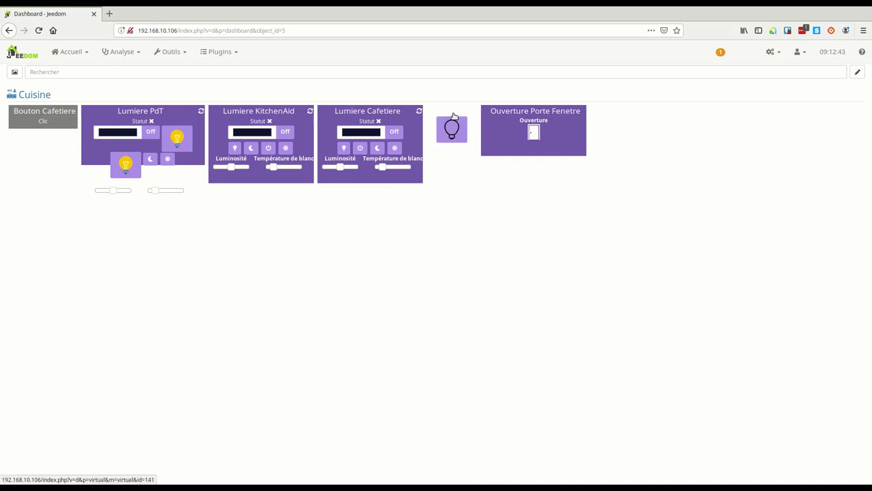
Open the display settings in the advanced configuration of the vLumieres virtual equipment.
left_click(215, 53)
mouse_move(237, 91)
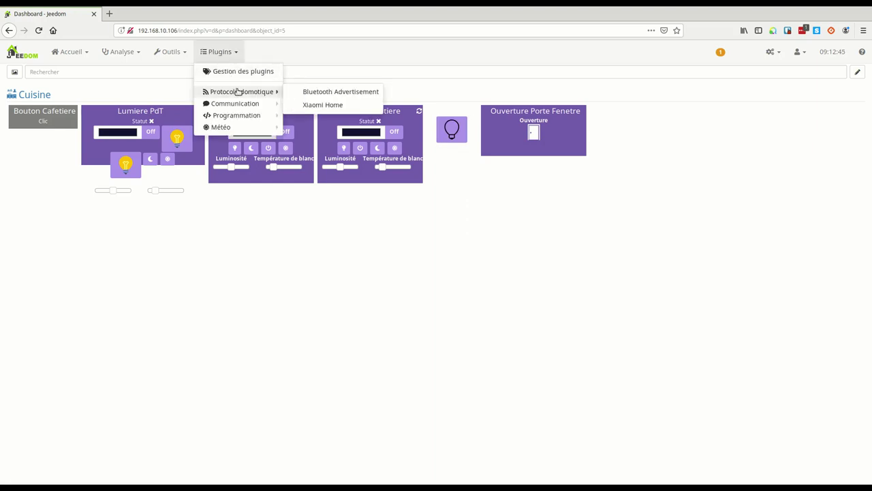
mouse_move(252, 116)
left_click(315, 117)
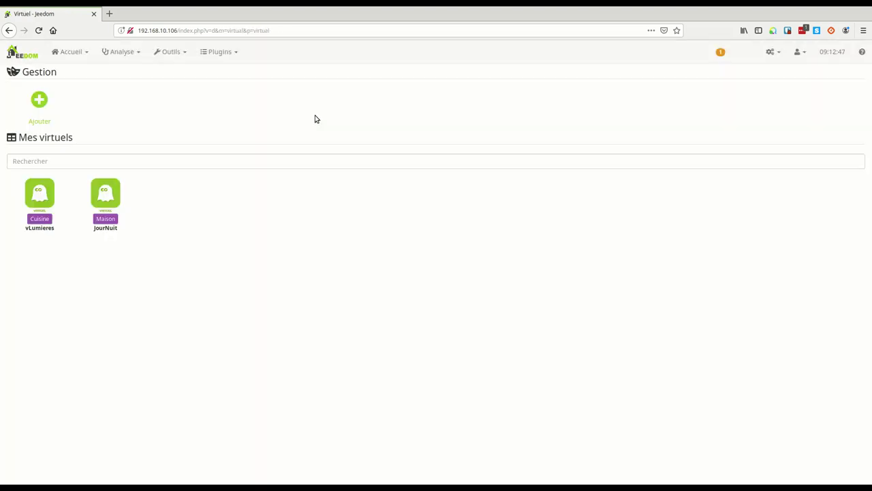
left_click(43, 193)
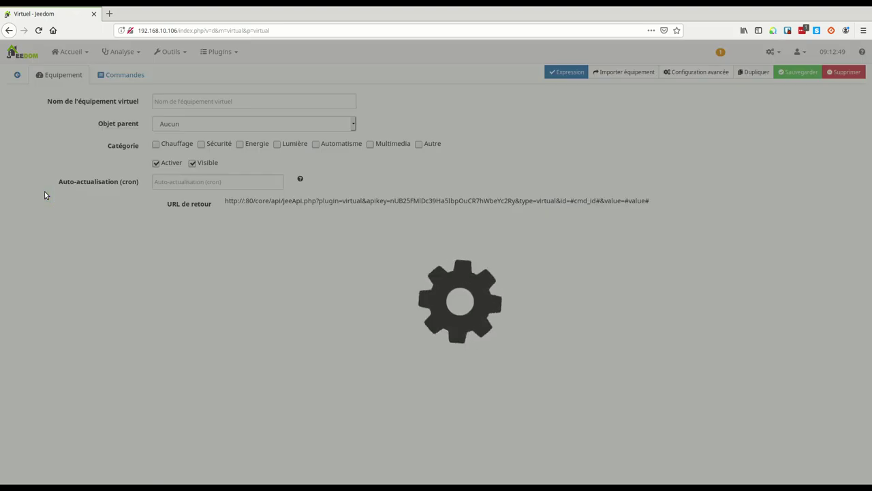
left_click(699, 73)
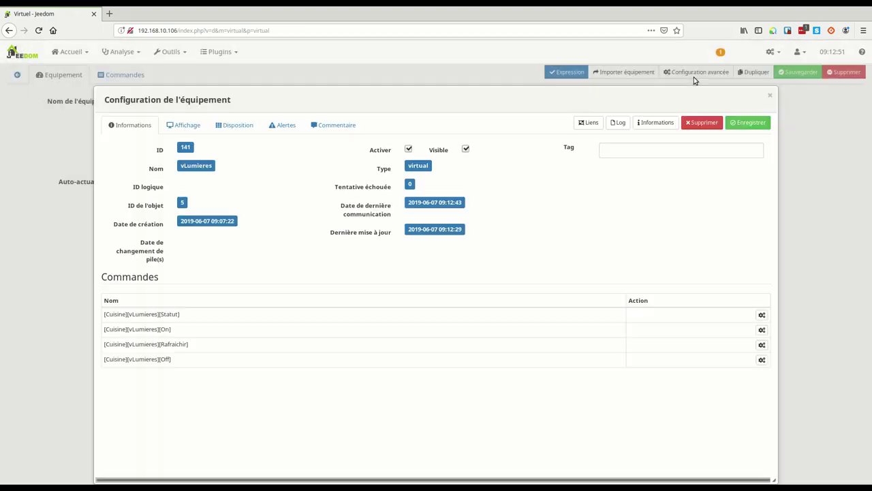
left_click(189, 130)
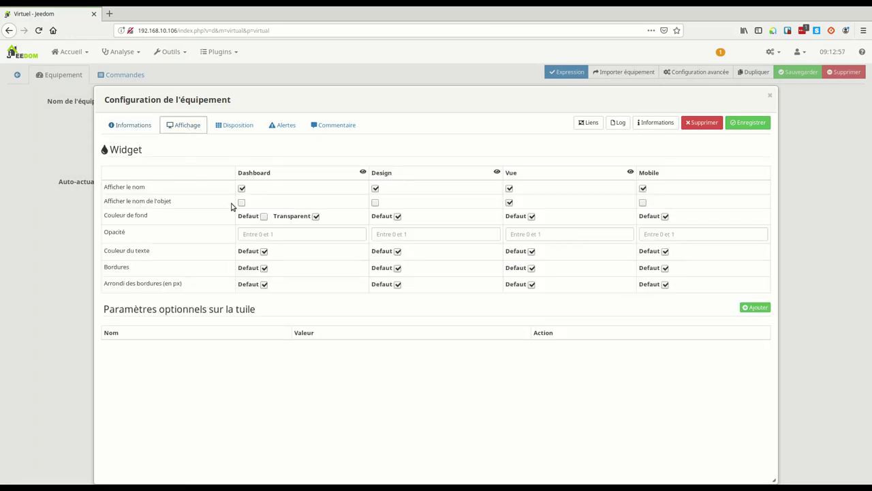
Set the Dashboard opacity of vLumieres to 0.1, save the configuration and close it.
left_click(261, 234)
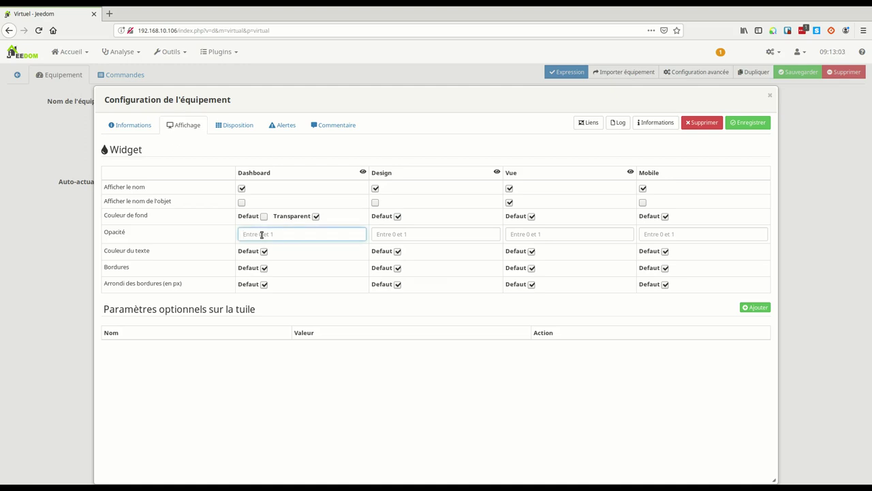
type("1")
key("BackSpace")
type("0.1")
left_click(751, 122)
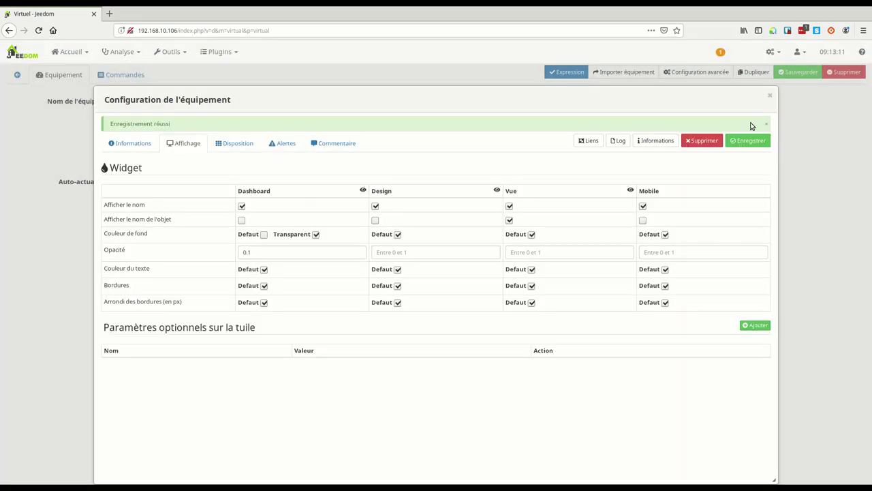
left_click(771, 95)
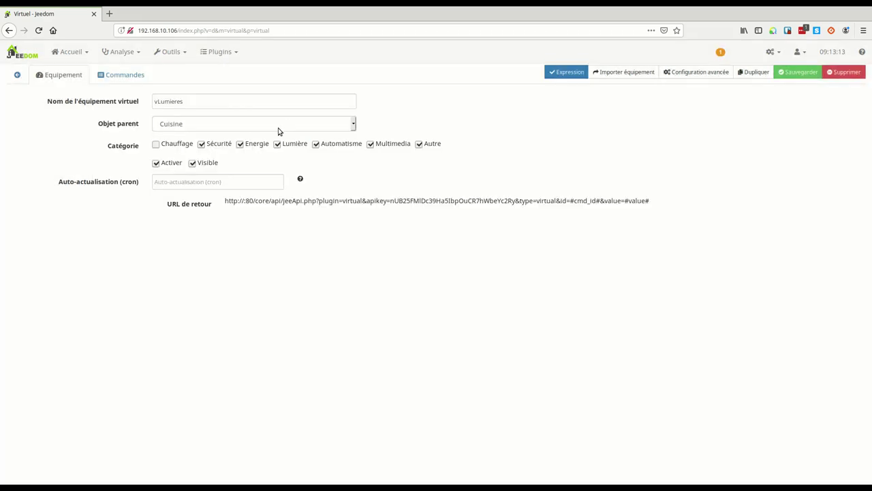
Return to the Cuisine dashboard and test the vLumieres bulb by switching the light on and off.
left_click(71, 53)
mouse_move(85, 71)
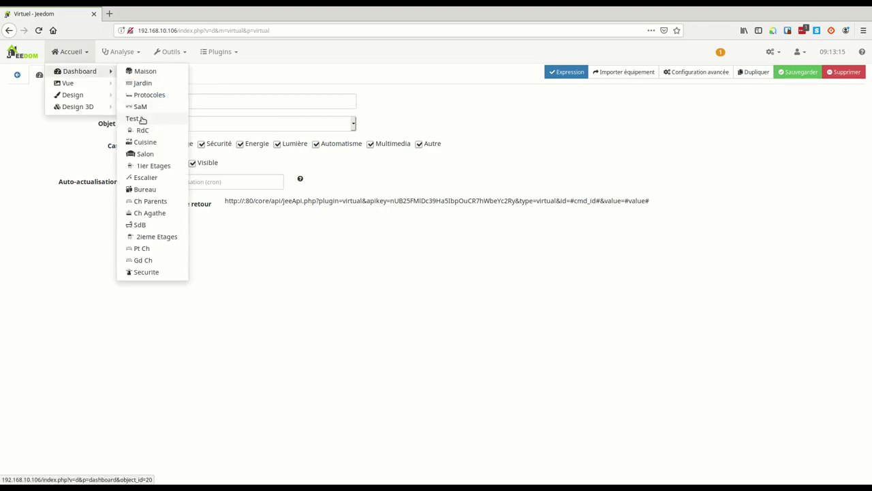
left_click(145, 143)
left_click(549, 219)
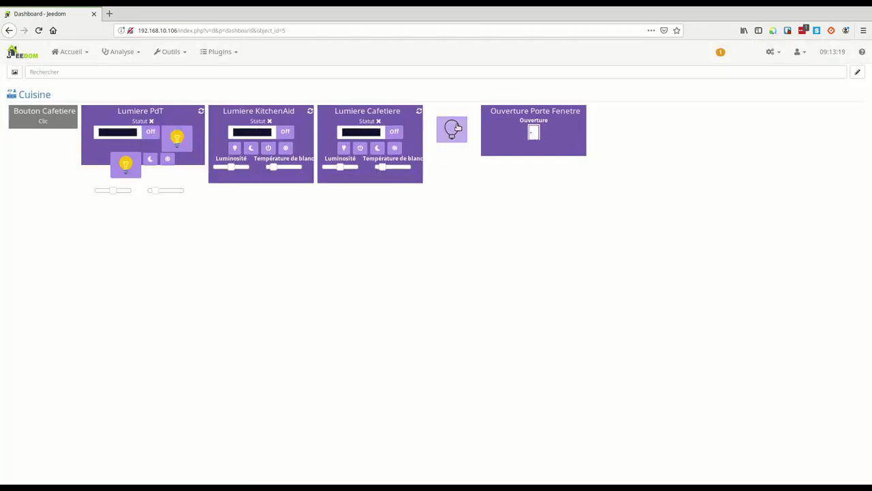
left_click(455, 129)
left_click(457, 132)
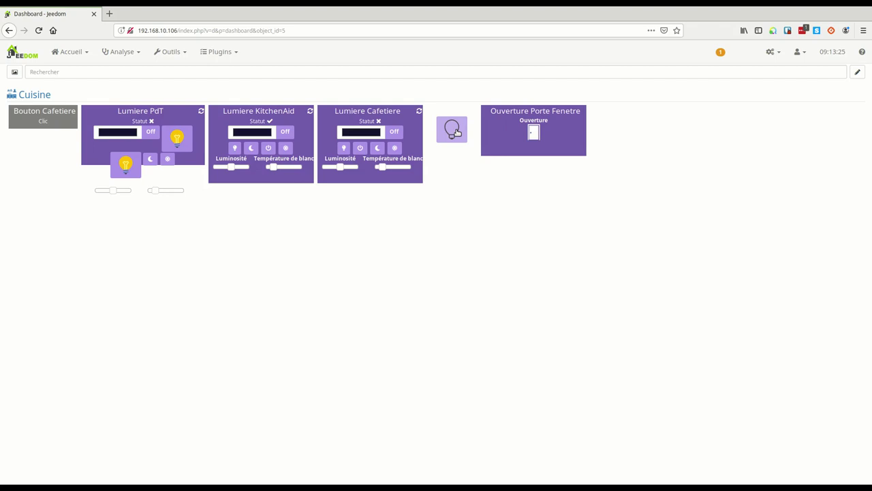